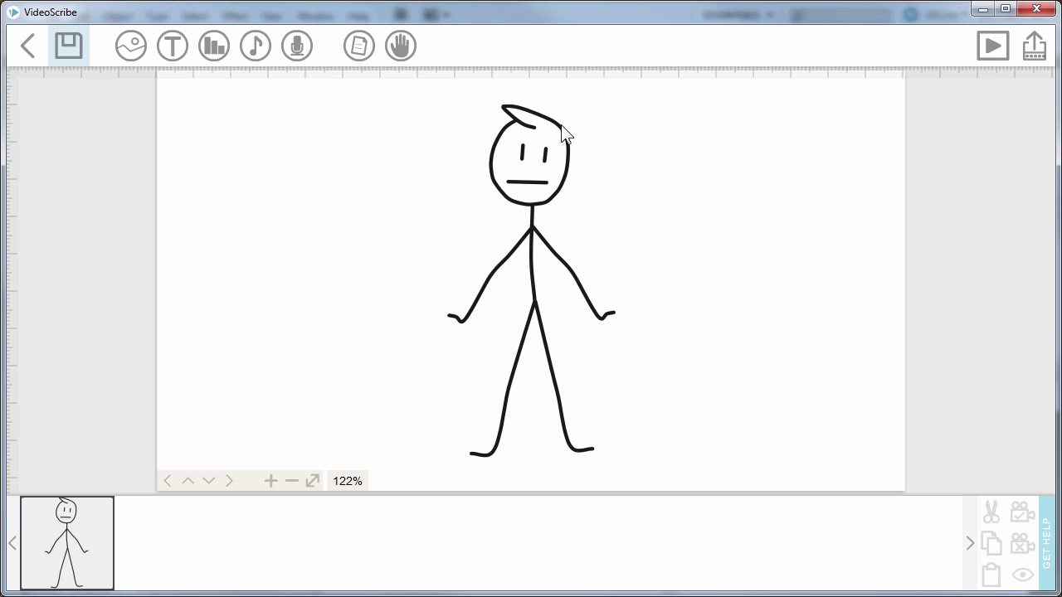
# Play the VideoScribe preview so the hand draws the stick figure scene
pyautogui.click(991, 58)
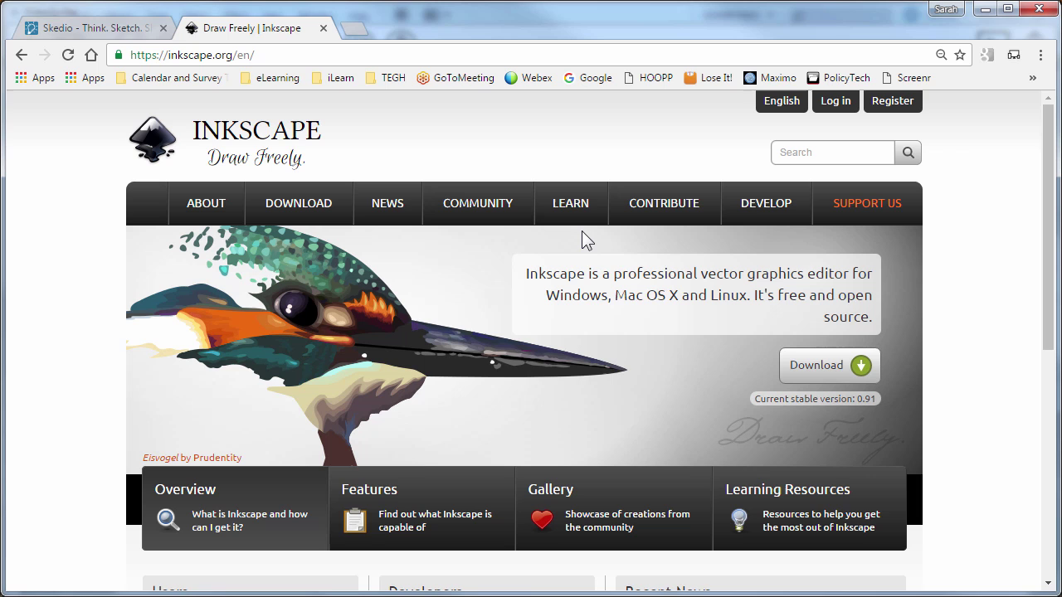
# Switch Chrome from the Inkscape site to the Skedio web page
pyautogui.click(116, 37)
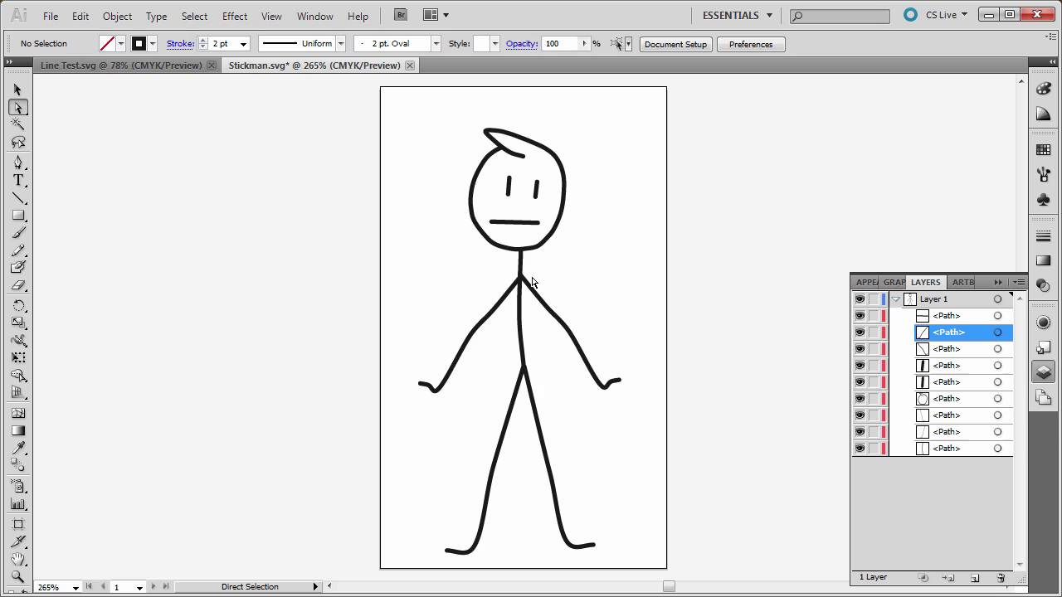
# Select the torso path and change Layer 1's colour from Light Blue to Magenta
pyautogui.click(998, 449)
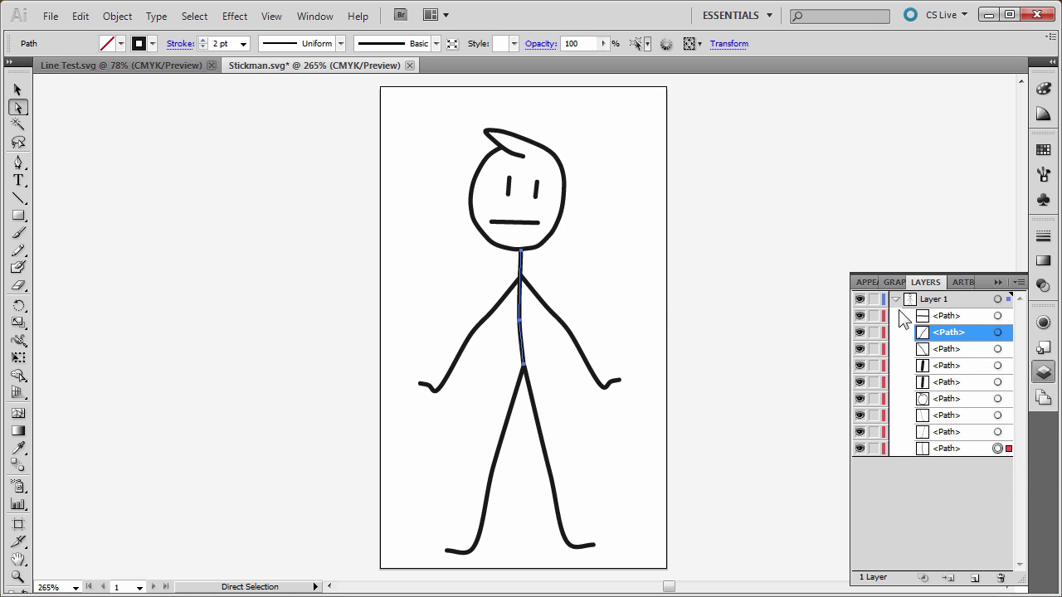
pyautogui.doubleClick(938, 300)
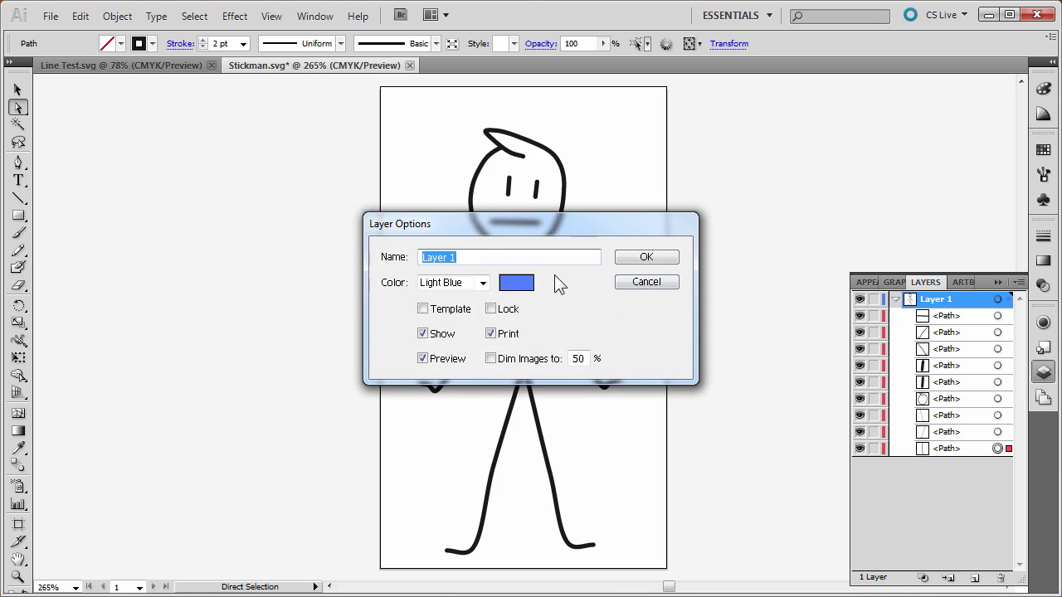
pyautogui.click(473, 287)
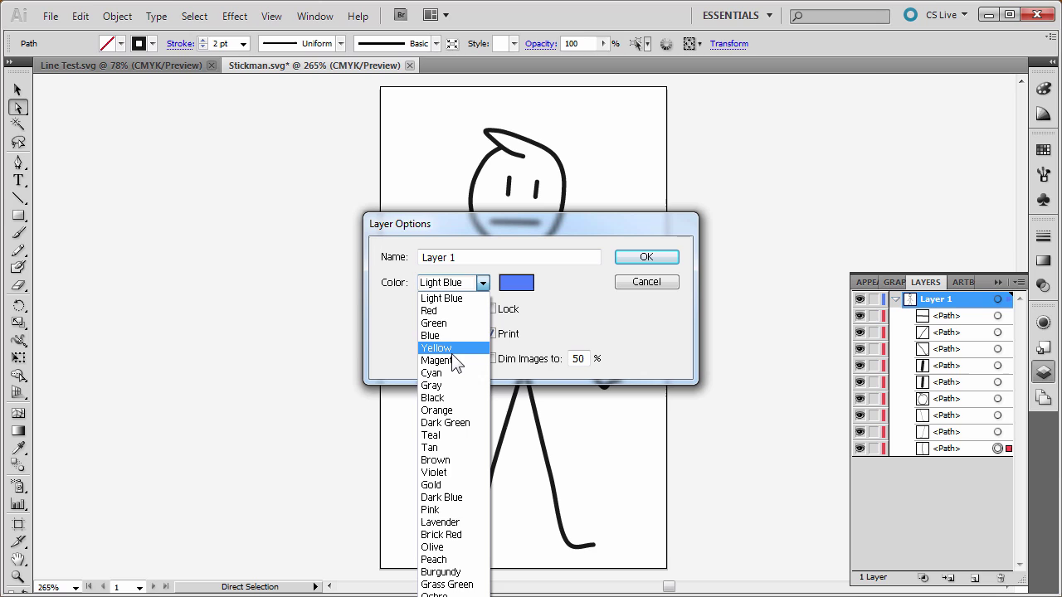
pyautogui.click(455, 362)
pyautogui.click(663, 257)
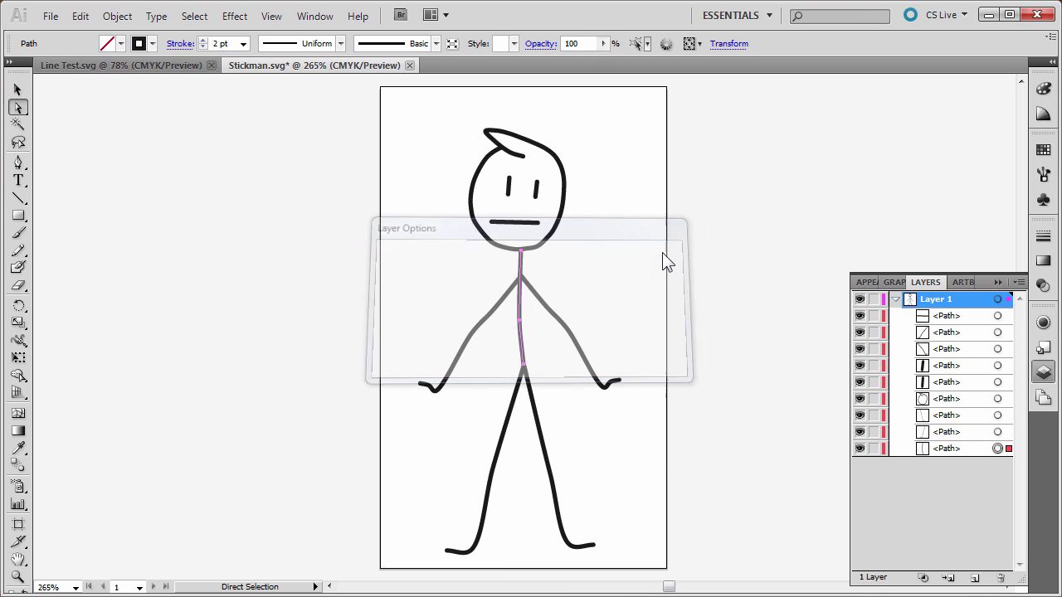
# Select the leg, head, eye and right arm paths in turn to identify each one
pyautogui.click(998, 432)
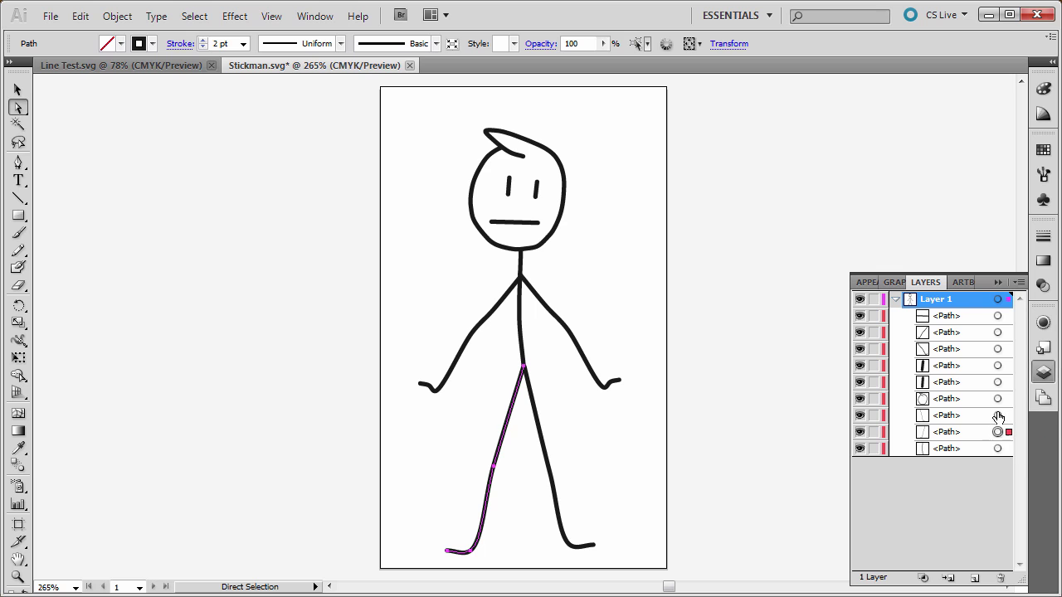
pyautogui.click(998, 416)
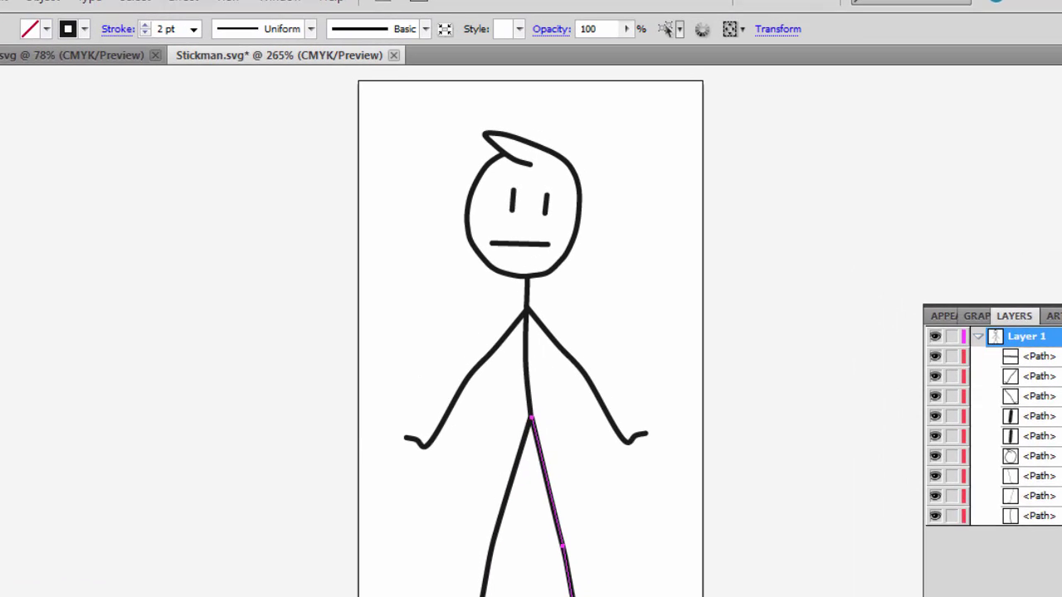
pyautogui.click(998, 399)
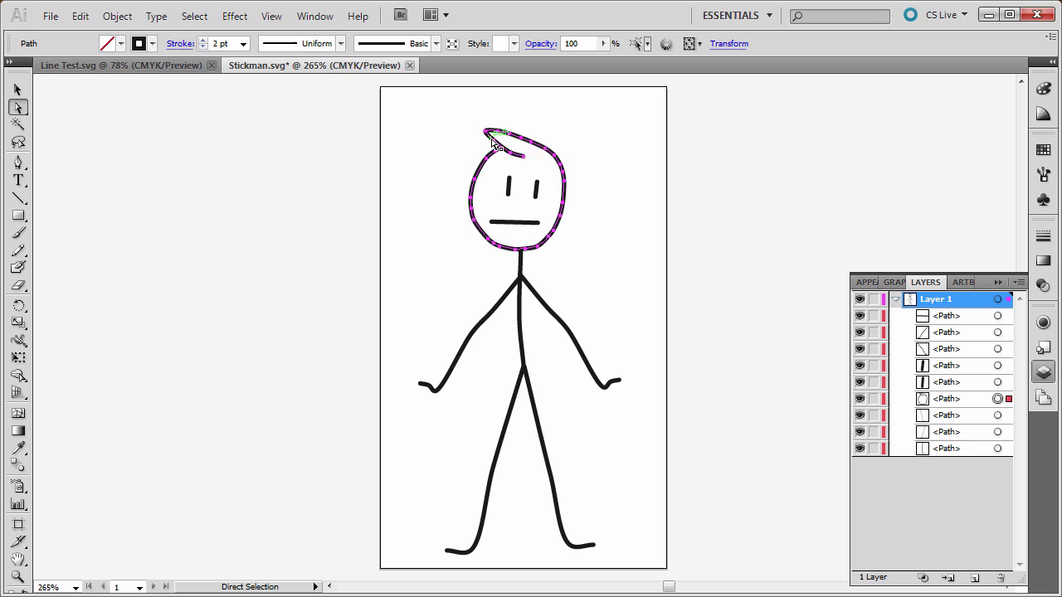
pyautogui.click(998, 383)
pyautogui.click(997, 366)
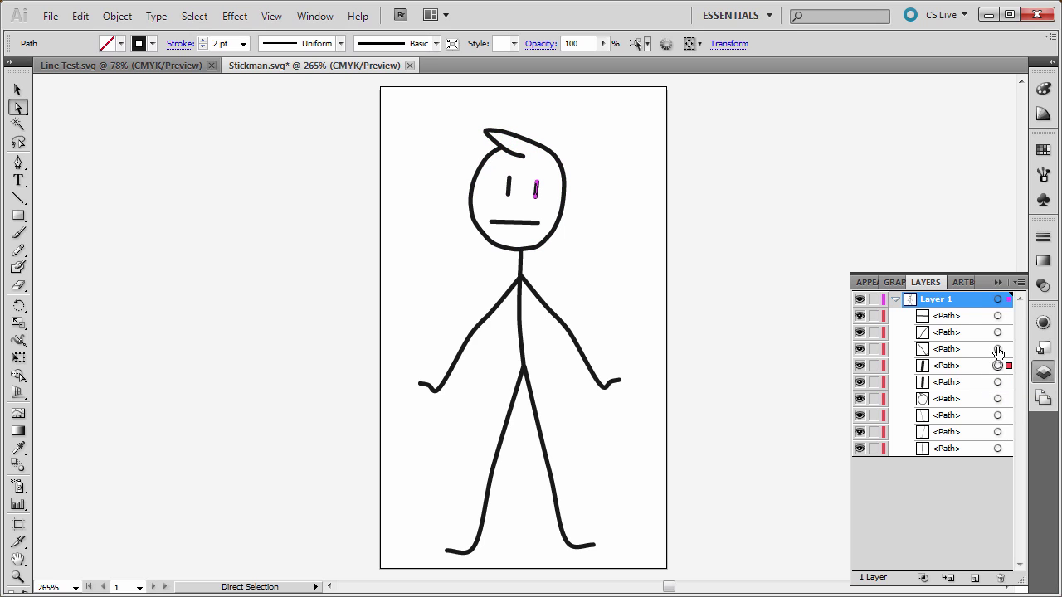
pyautogui.click(998, 349)
# Move both arm paths directly below the head circle in Layer 1, then deselect
pyautogui.click(997, 332)
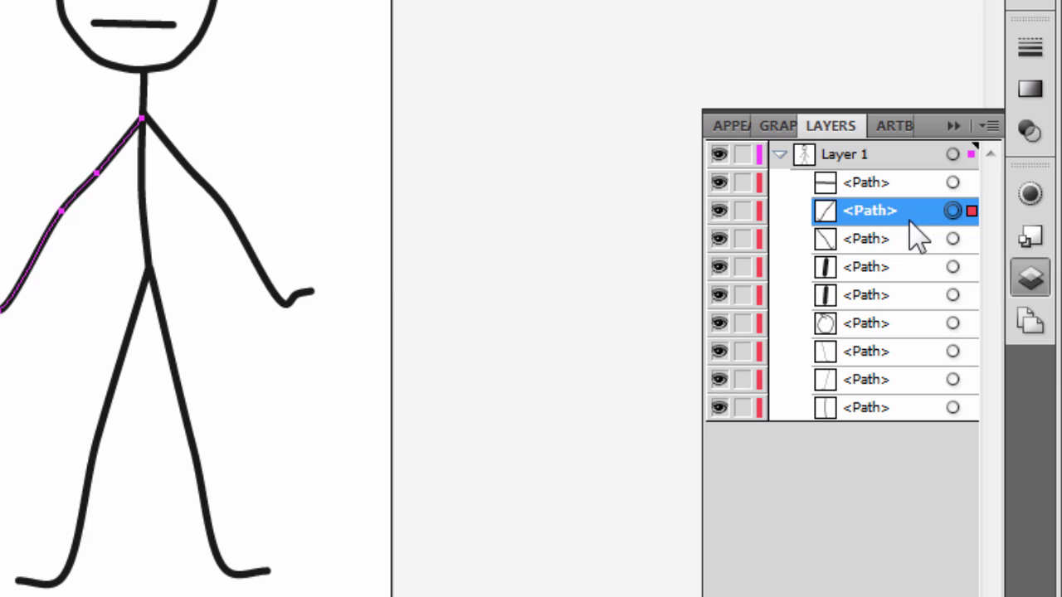
pyautogui.keyDown('shift'); pyautogui.click(915, 239); pyautogui.keyUp('shift')
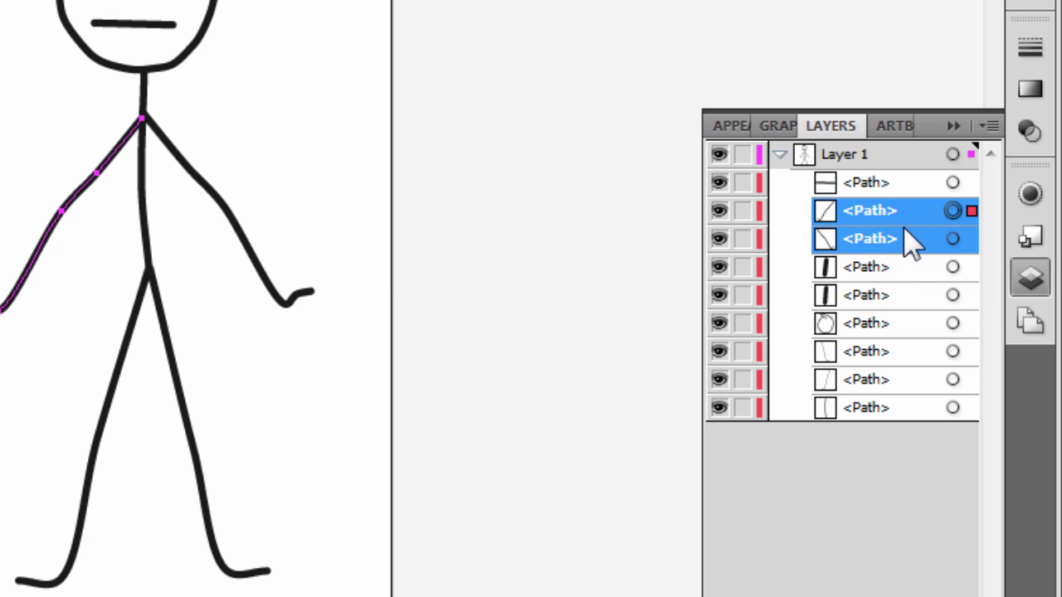
pyautogui.moveTo(903, 226); pyautogui.dragTo(880, 337)
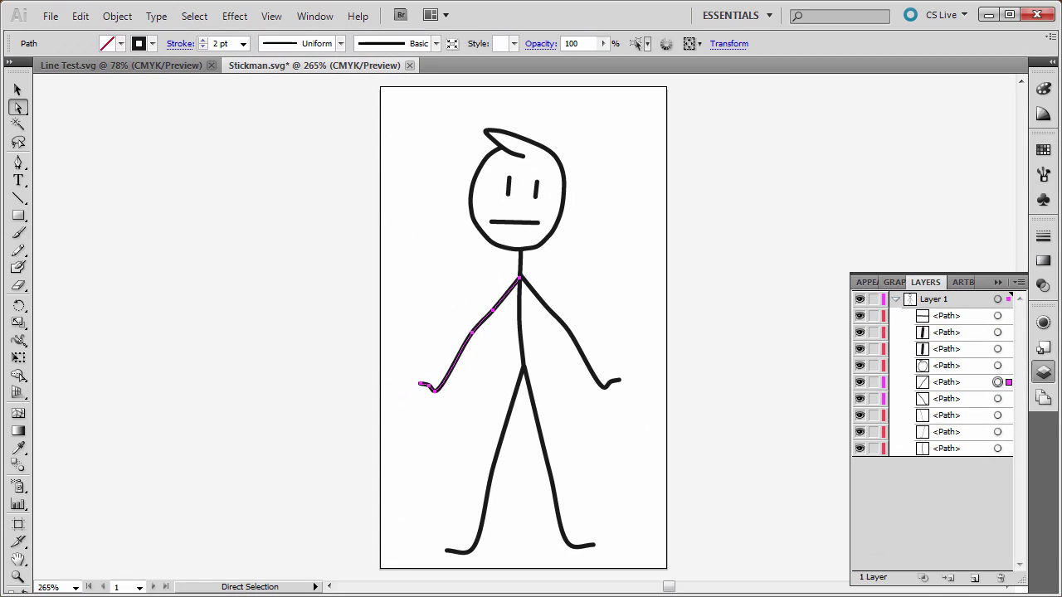
pyautogui.click(196, 155)
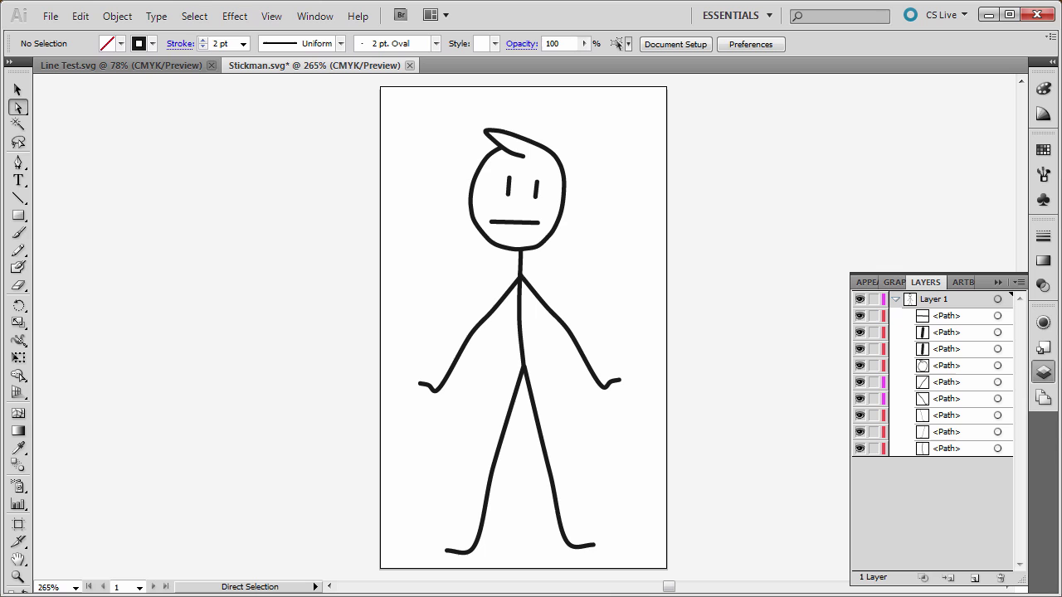
# Save the drawing as Stickman.svg, accepting the SVG 1.1 options
pyautogui.click(51, 16)
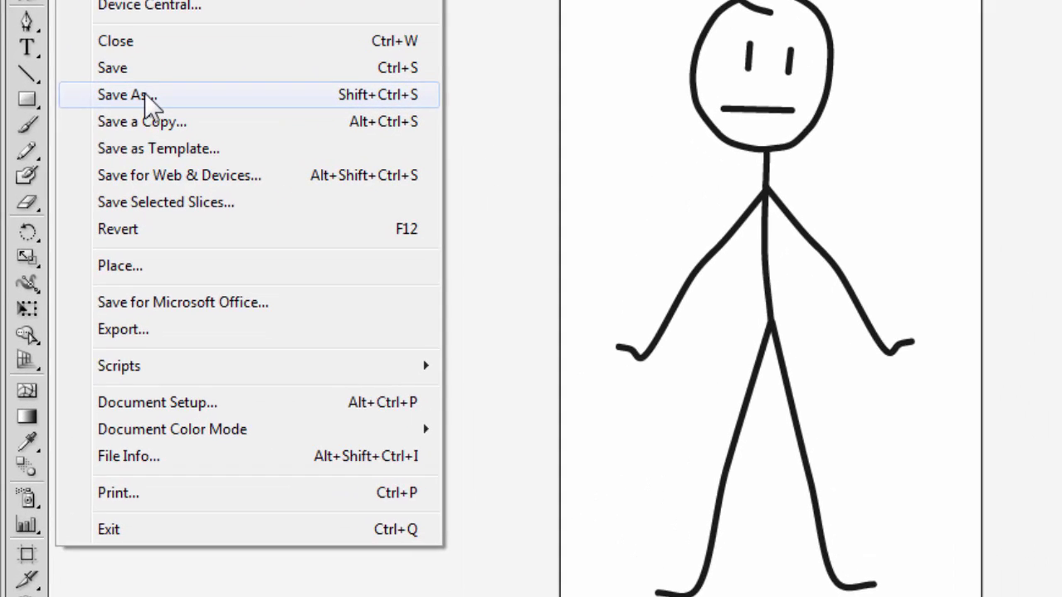
pyautogui.click(145, 93)
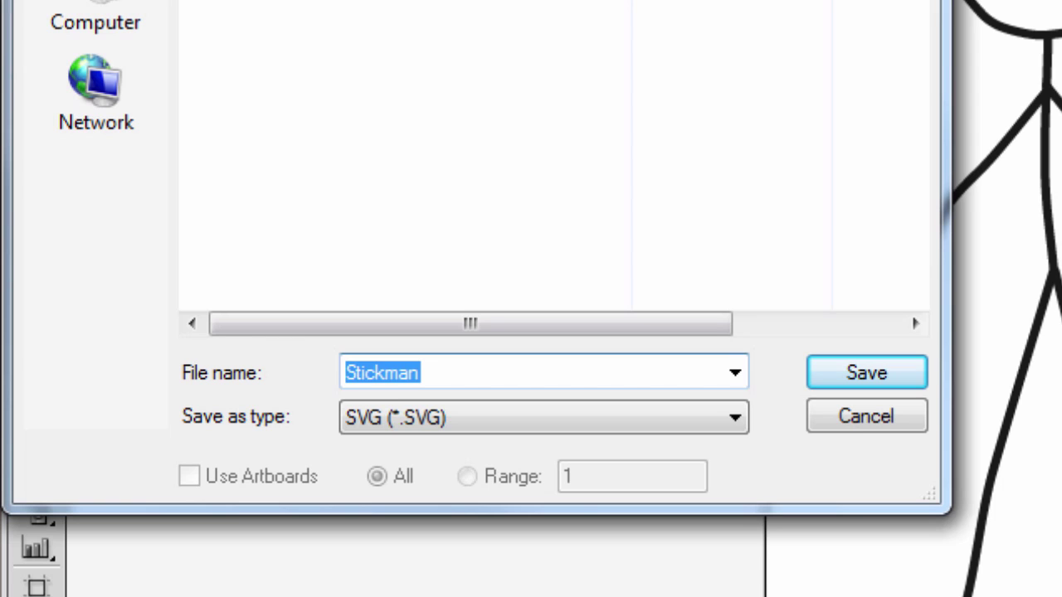
pyautogui.press('Tab')
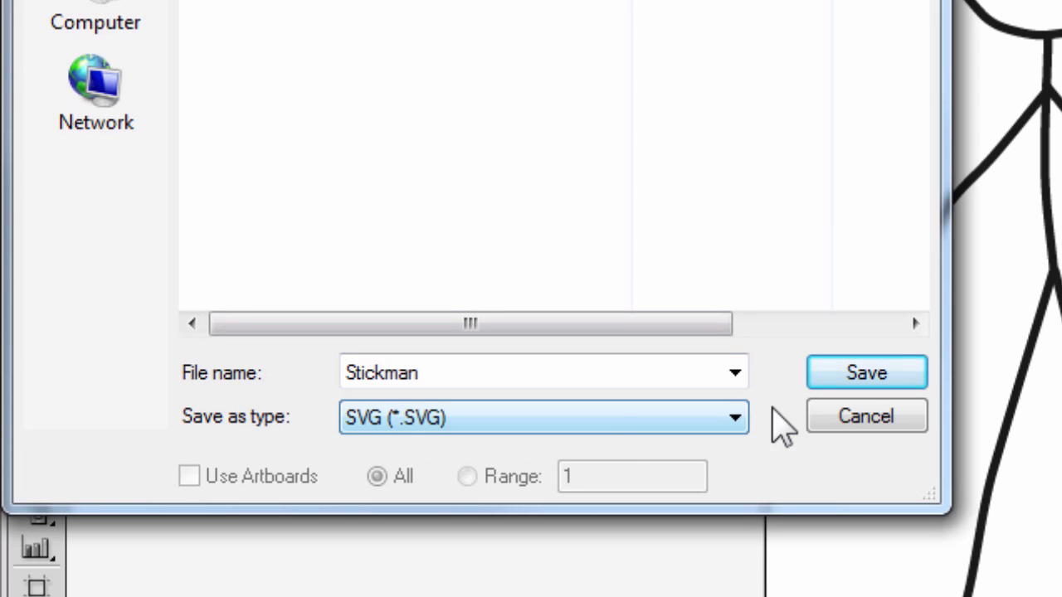
pyautogui.click(867, 382)
pyautogui.click(868, 382)
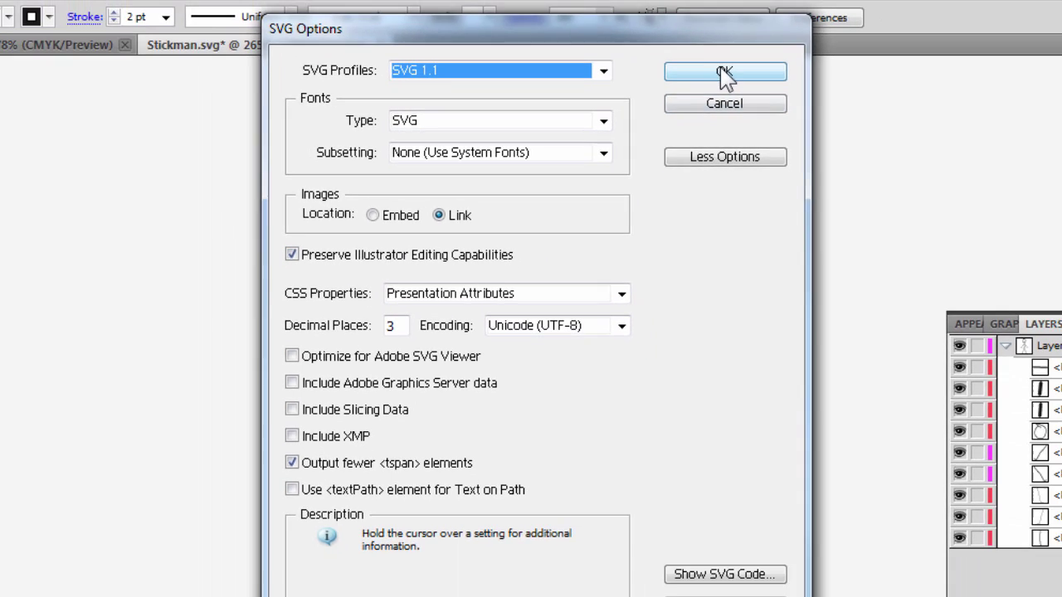
pyautogui.click(767, 56)
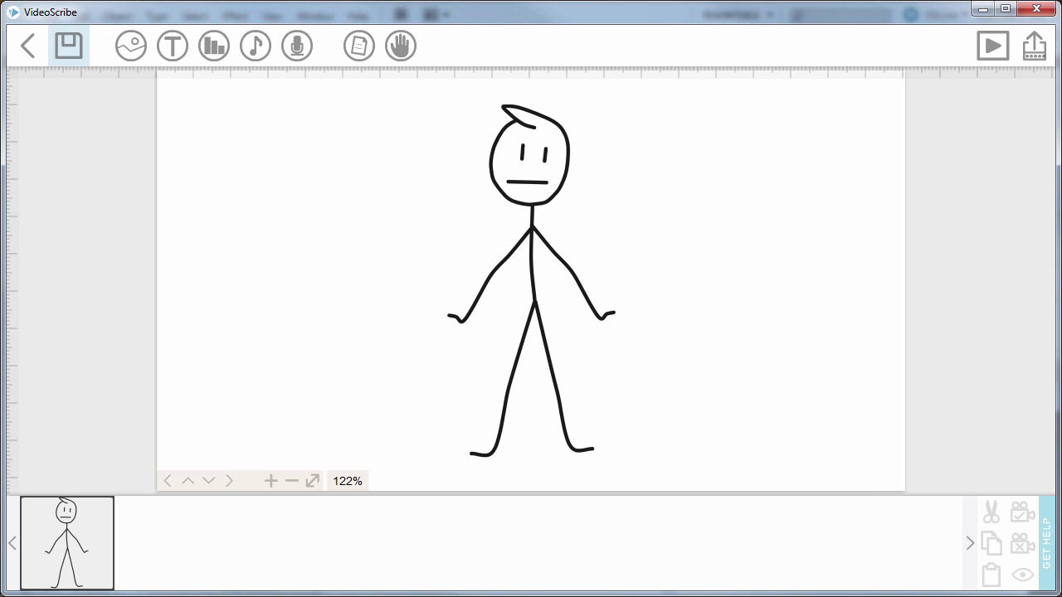
# Replace the scene's stick figure image with the updated Stickman.svg and preview its drawing
pyautogui.click(102, 525)
pyautogui.click(146, 514)
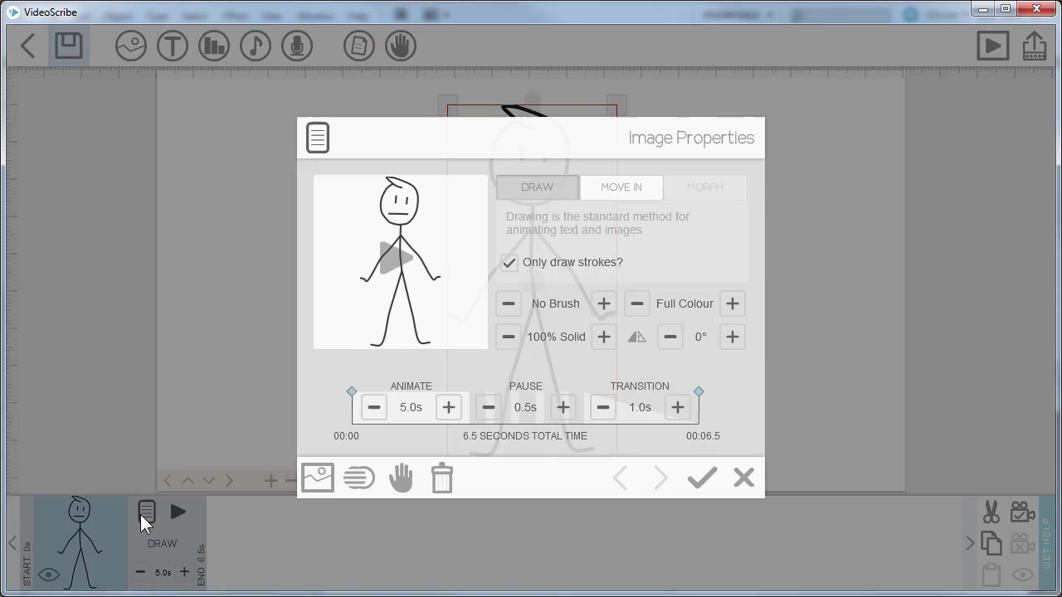
pyautogui.click(313, 480)
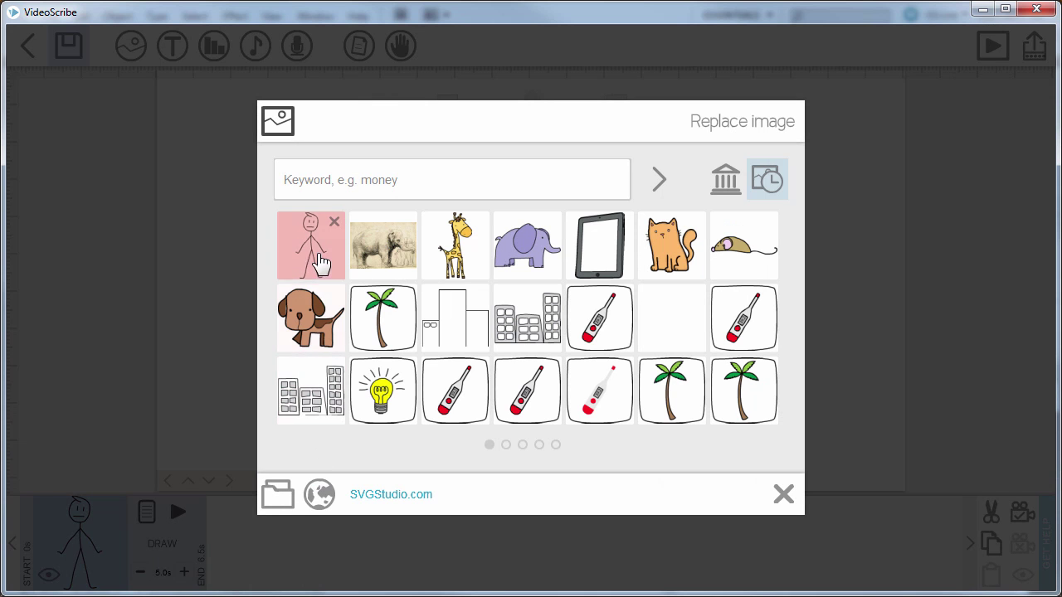
pyautogui.click(278, 494)
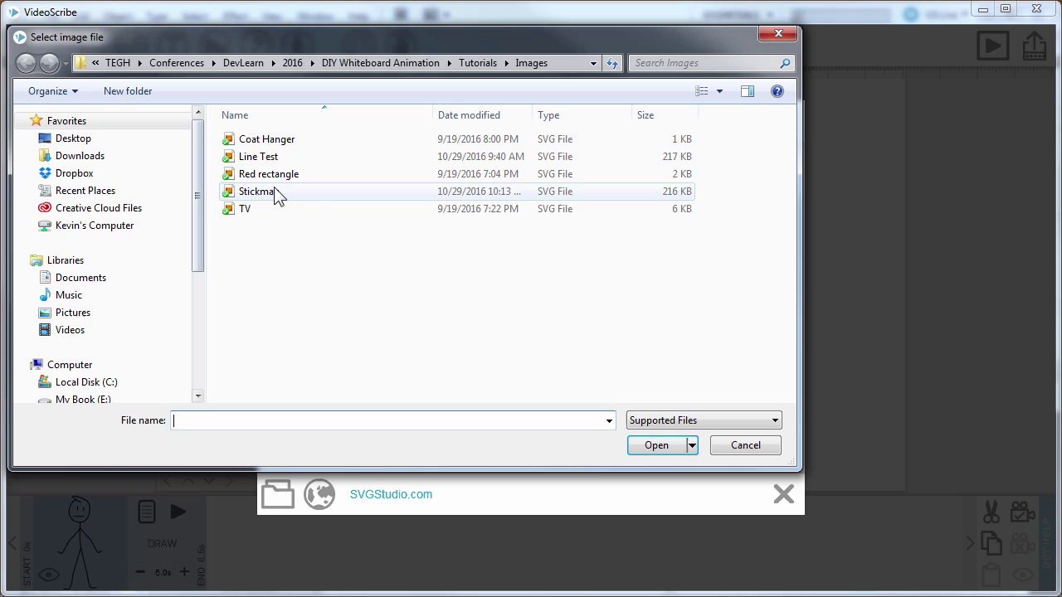
pyautogui.doubleClick(275, 192)
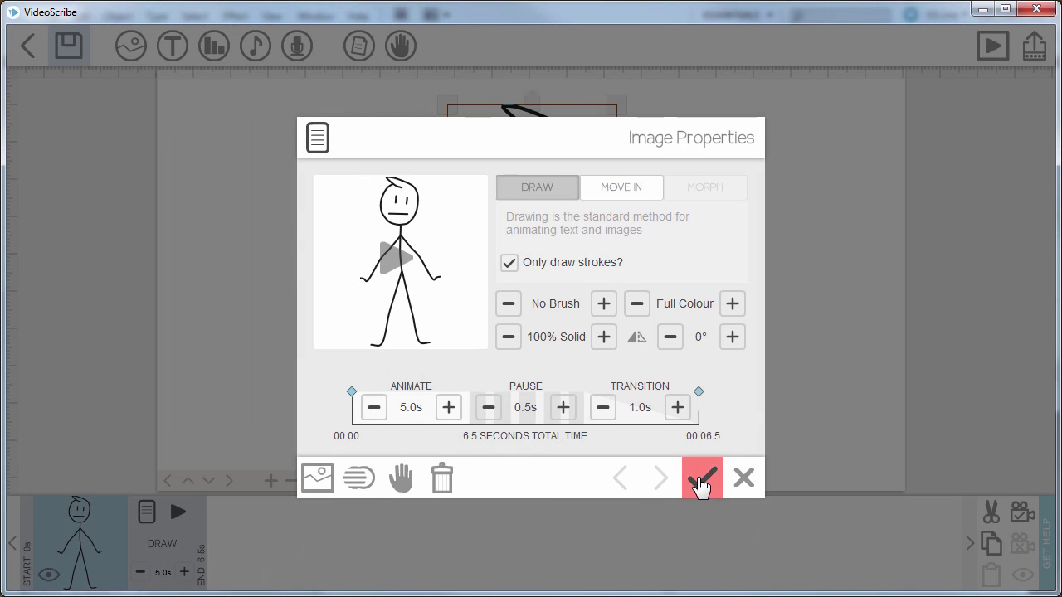
pyautogui.click(702, 479)
pyautogui.click(985, 58)
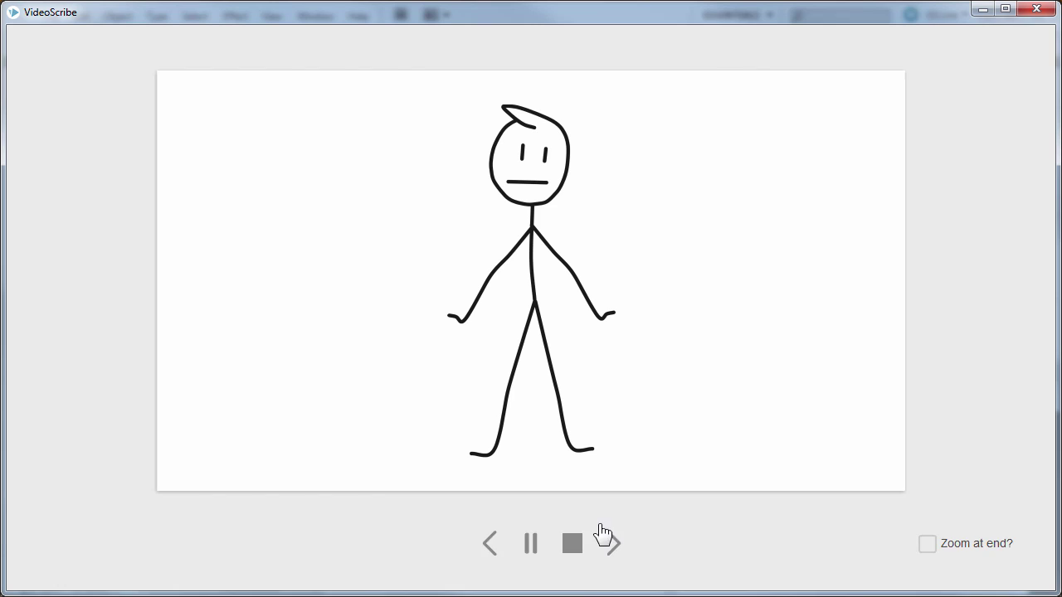
pyautogui.click(599, 538)
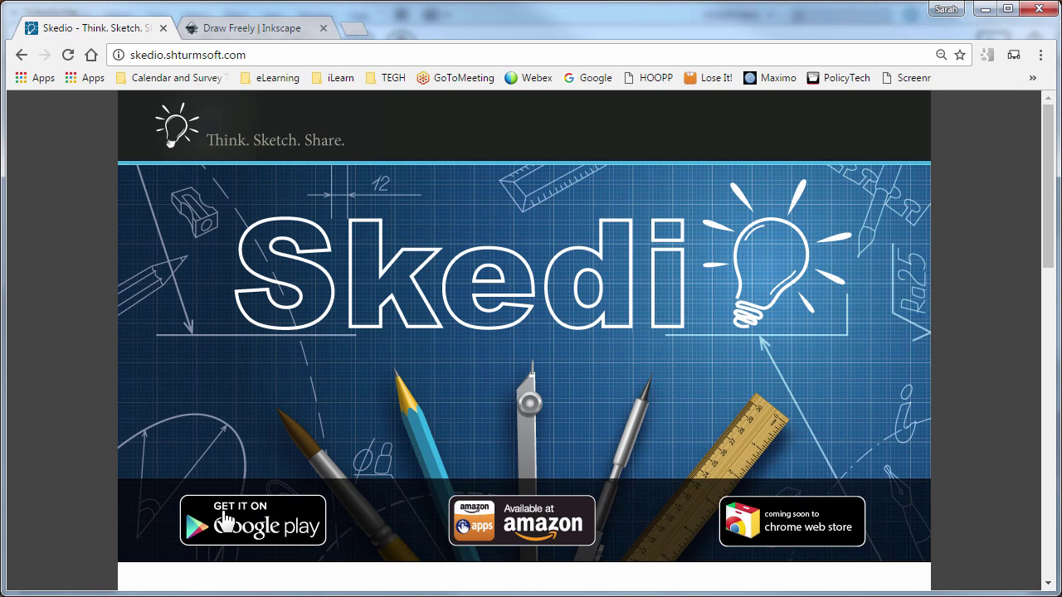
# Switch Chrome from the Skedio page back to the Inkscape website
pyautogui.click(276, 37)
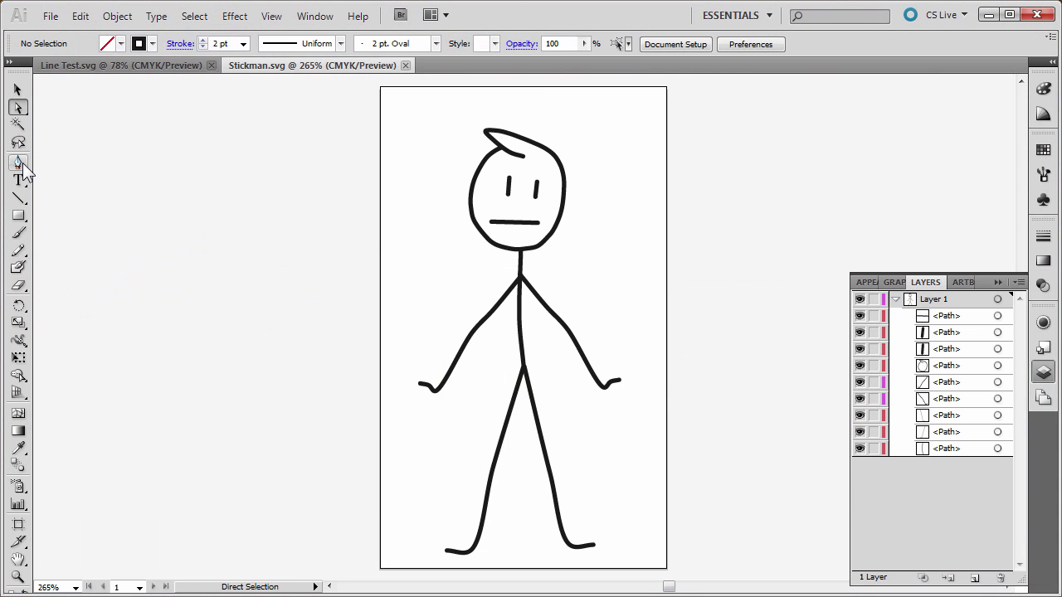
# Use the Add Anchor Point Tool to add extra anchors along the body and left leg
pyautogui.click(545, 304)
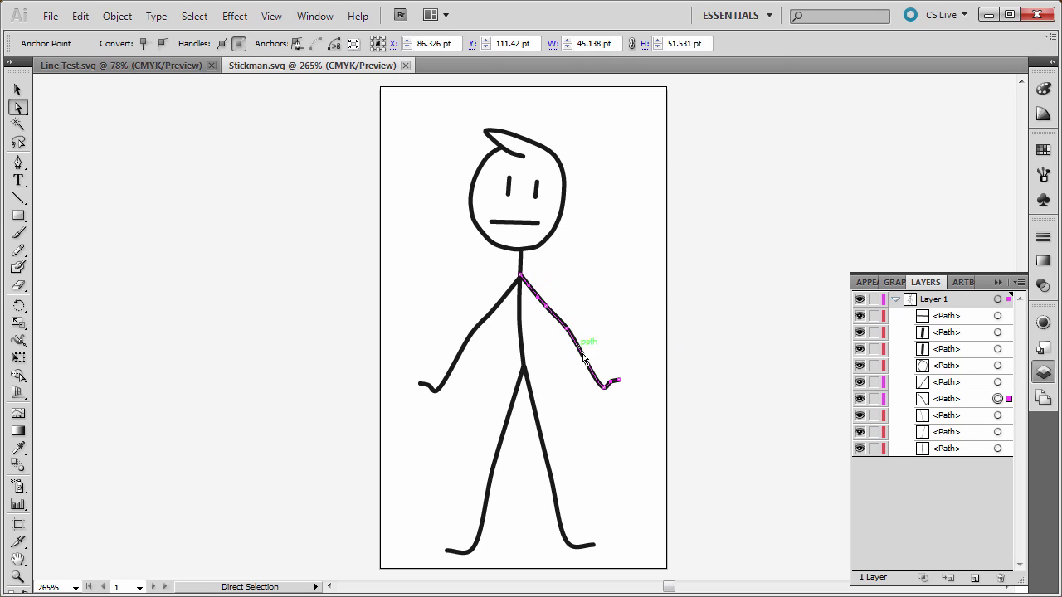
pyautogui.click(537, 435)
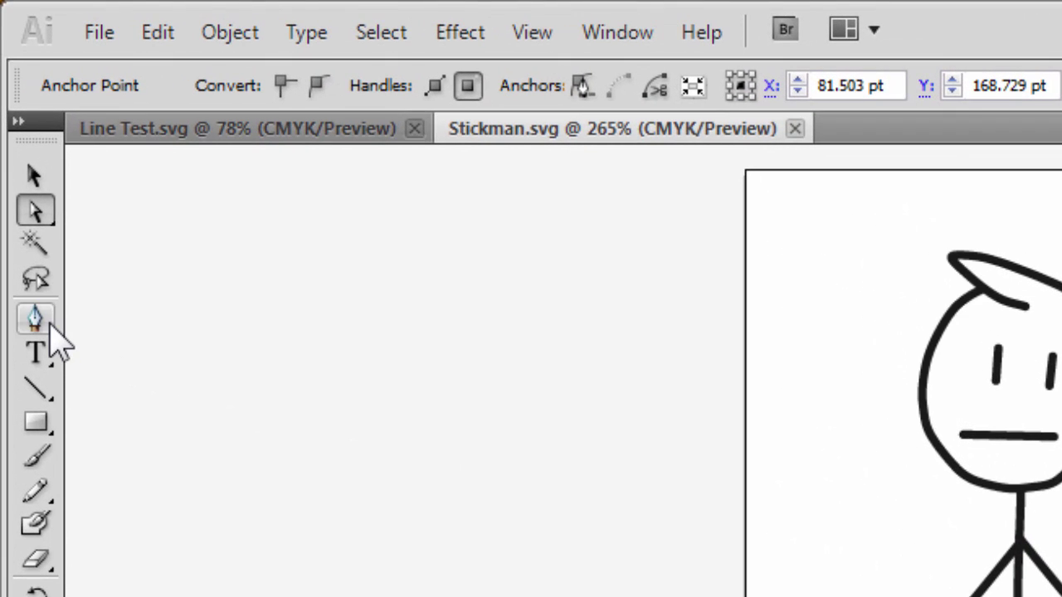
pyautogui.click(35, 318)
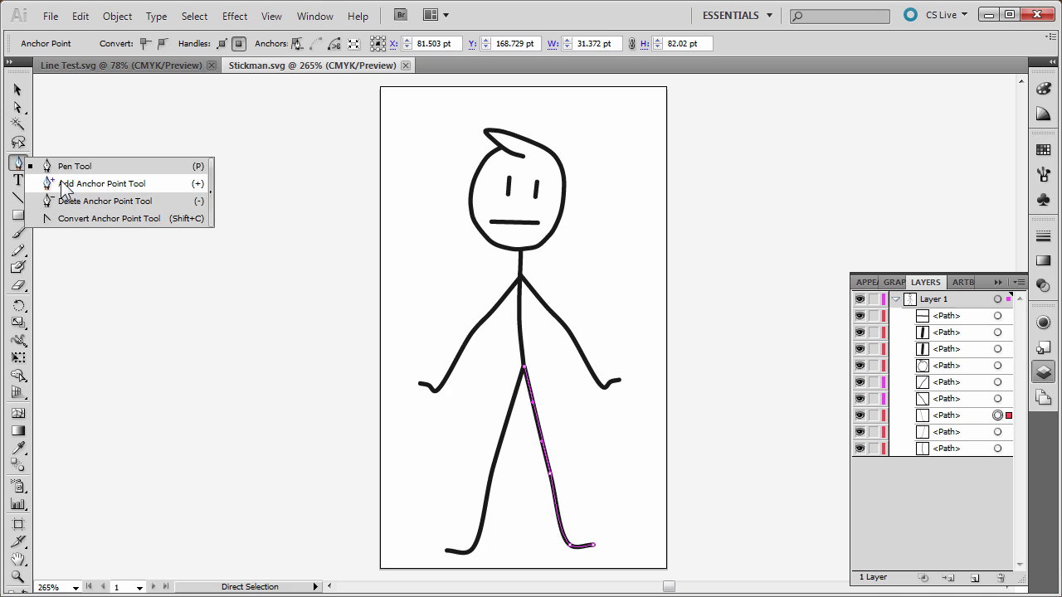
pyautogui.click(65, 184)
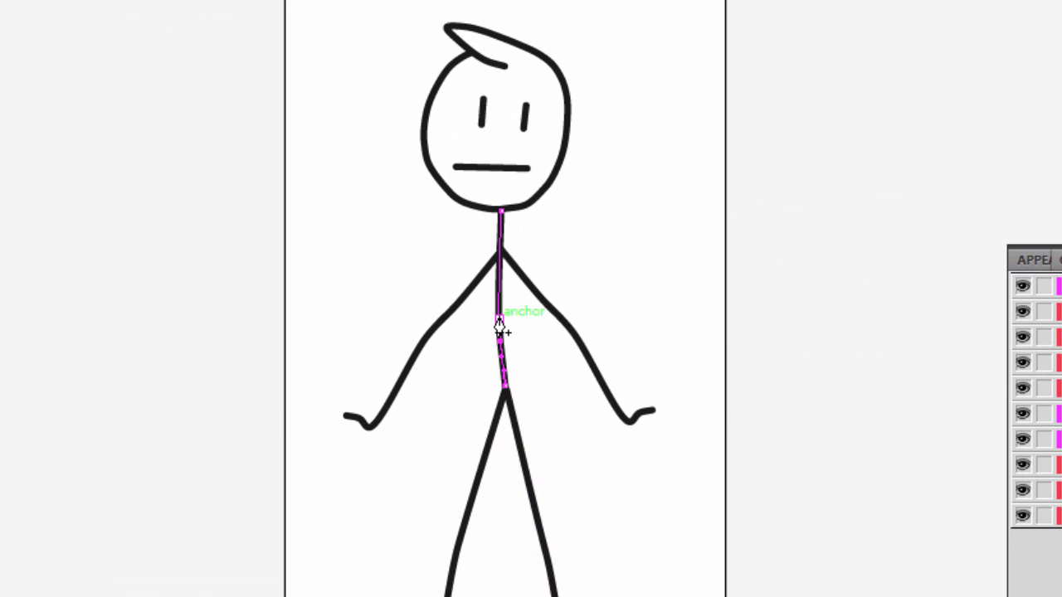
pyautogui.click(499, 325)
pyautogui.click(524, 363)
pyautogui.click(518, 447)
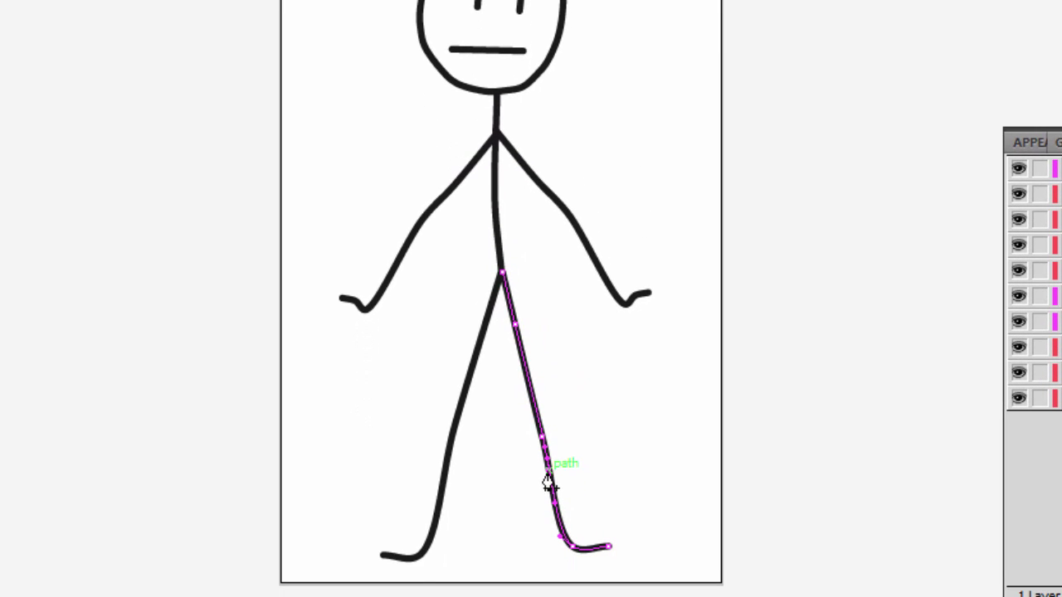
pyautogui.click(474, 365)
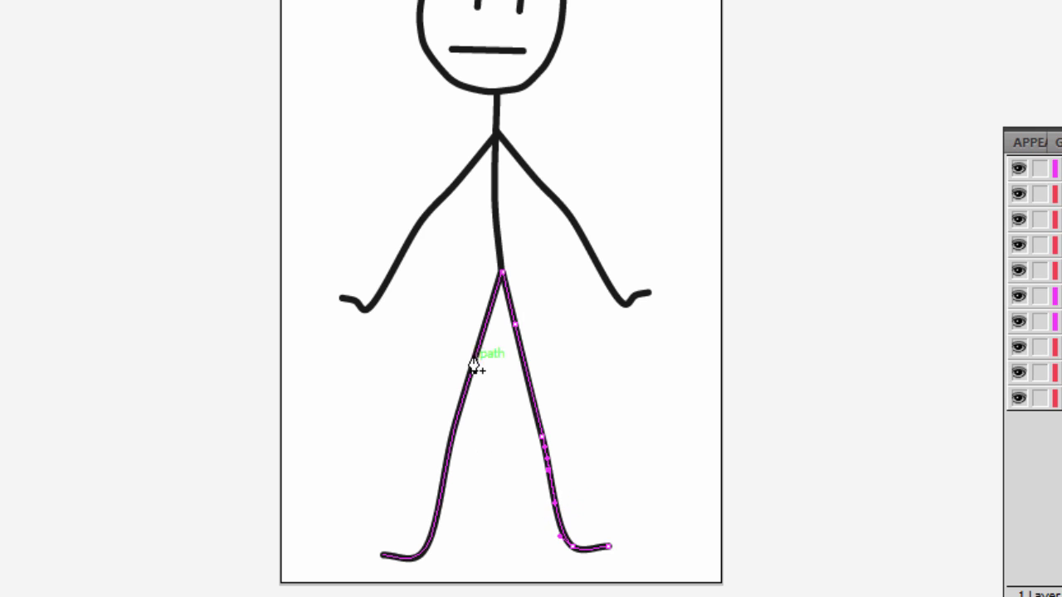
pyautogui.click(449, 455)
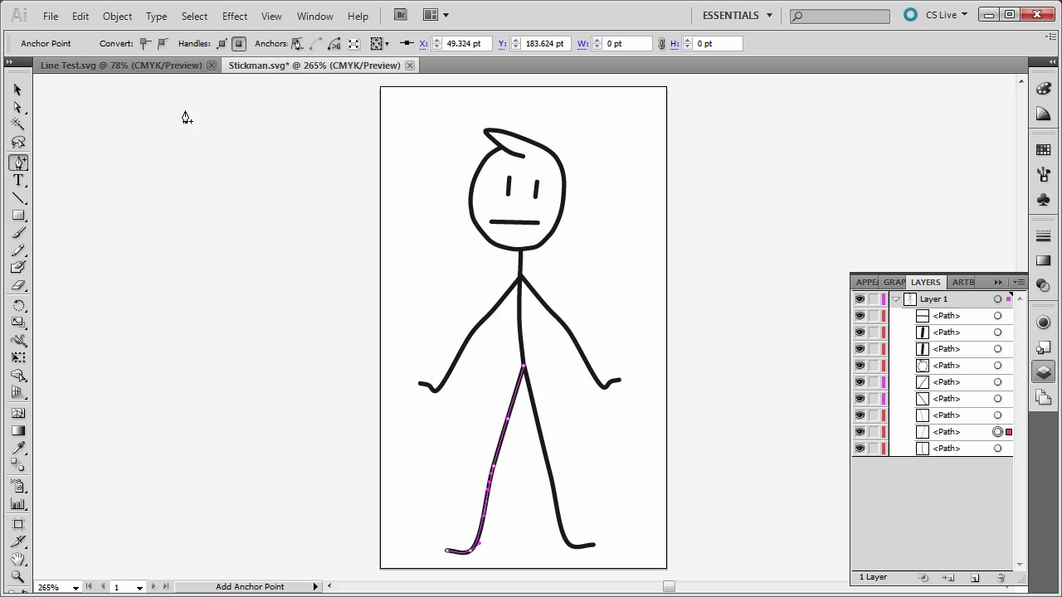
# Open the line test scene in VideoScribe and play its drawing preview
pyautogui.click(135, 66)
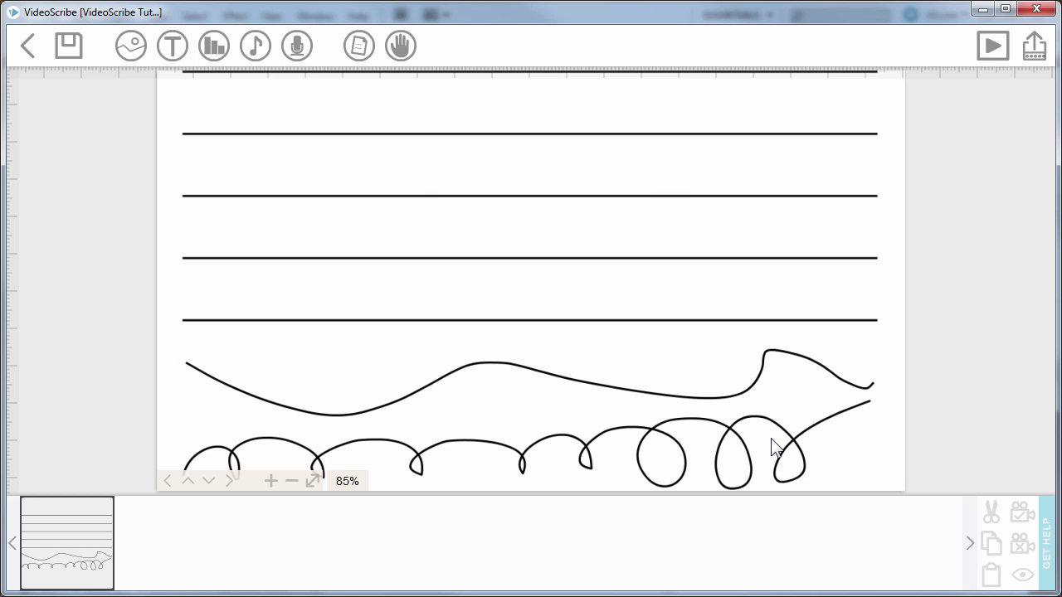
pyautogui.click(995, 48)
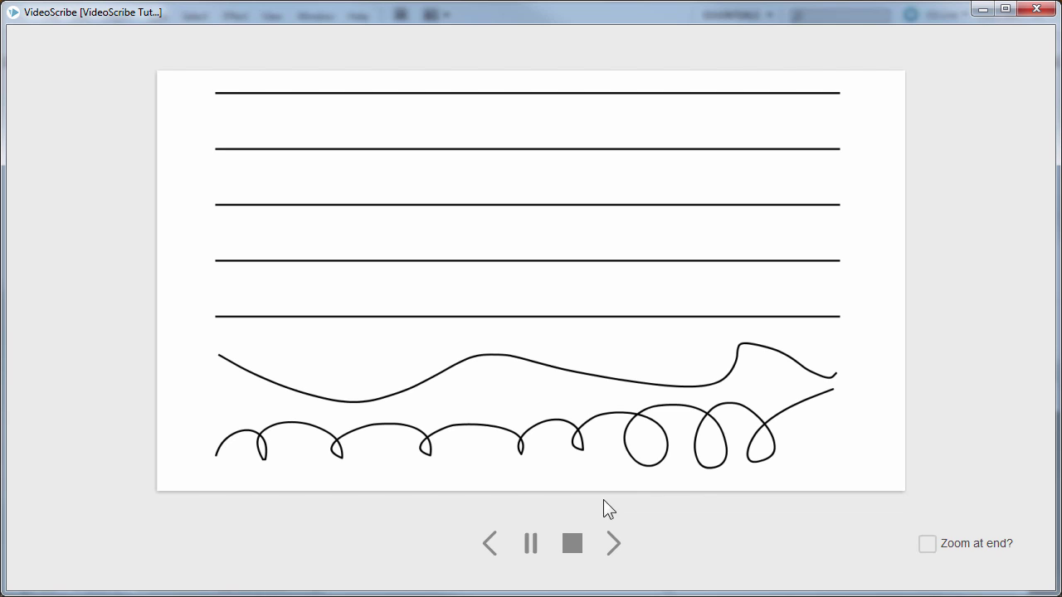
# Add an anchor to Line Test's top line and open Layer 1's colour choices for Magenta
pyautogui.click(573, 544)
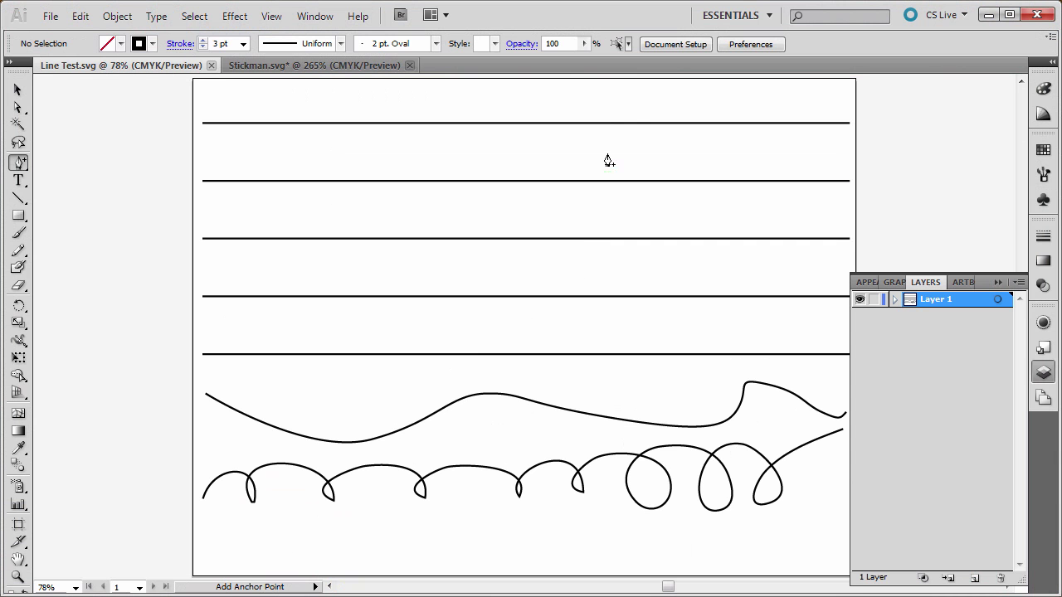
pyautogui.click(633, 123)
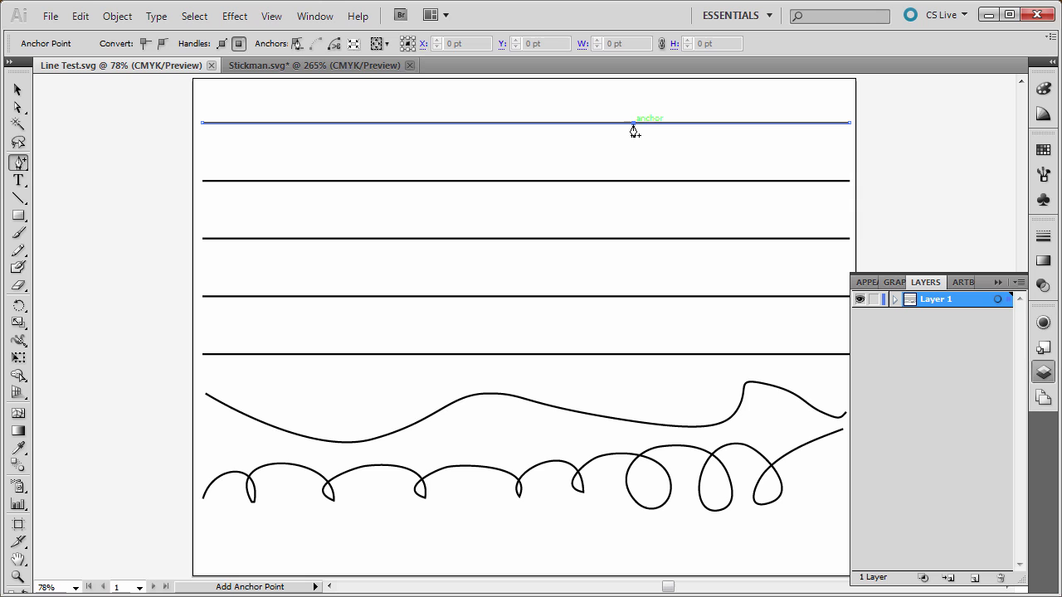
pyautogui.doubleClick(954, 300)
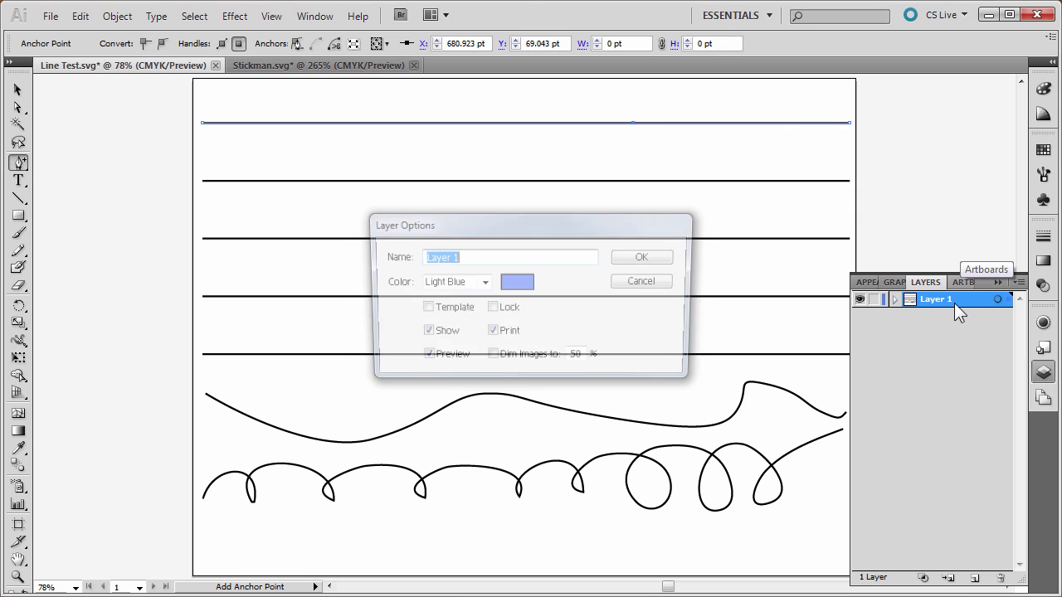
pyautogui.click(482, 284)
# Set Layer 1's colour to Magenta, then select each straight line to reveal its anchor points
pyautogui.click(448, 361)
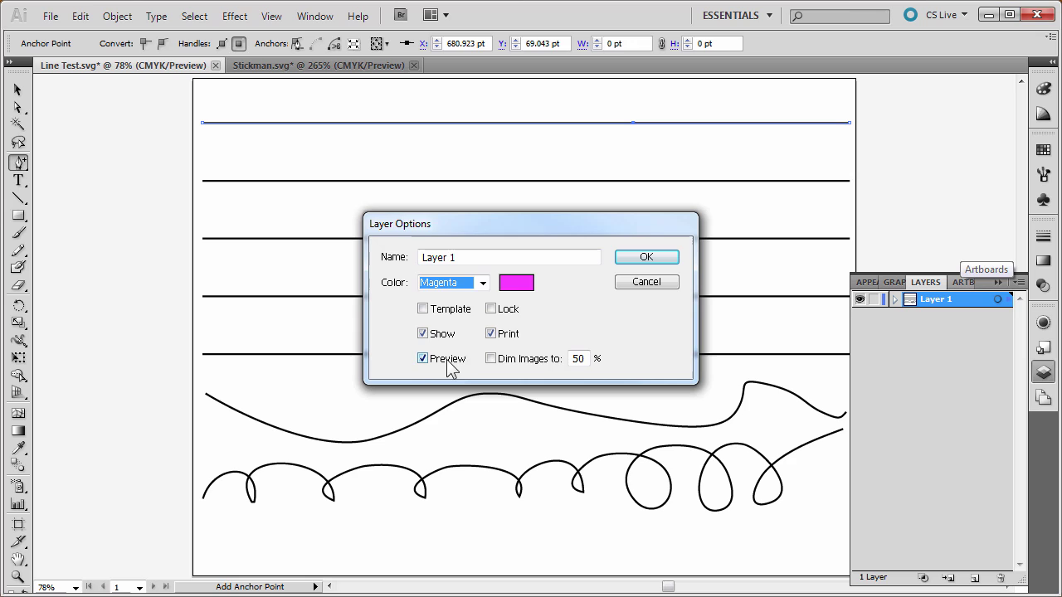
pyautogui.click(642, 259)
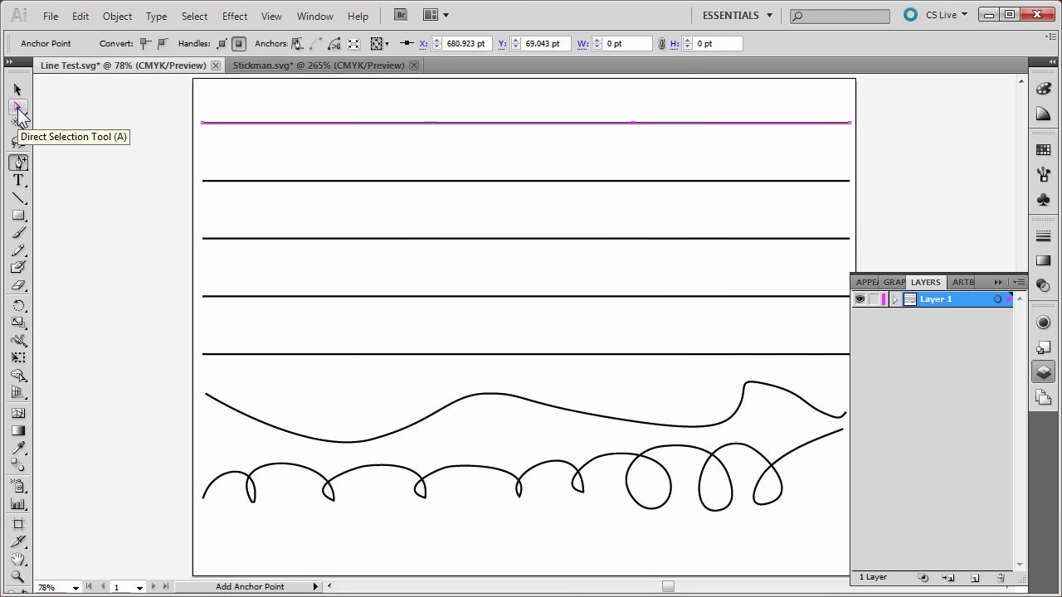
pyautogui.click(17, 111)
pyautogui.click(439, 137)
pyautogui.click(441, 125)
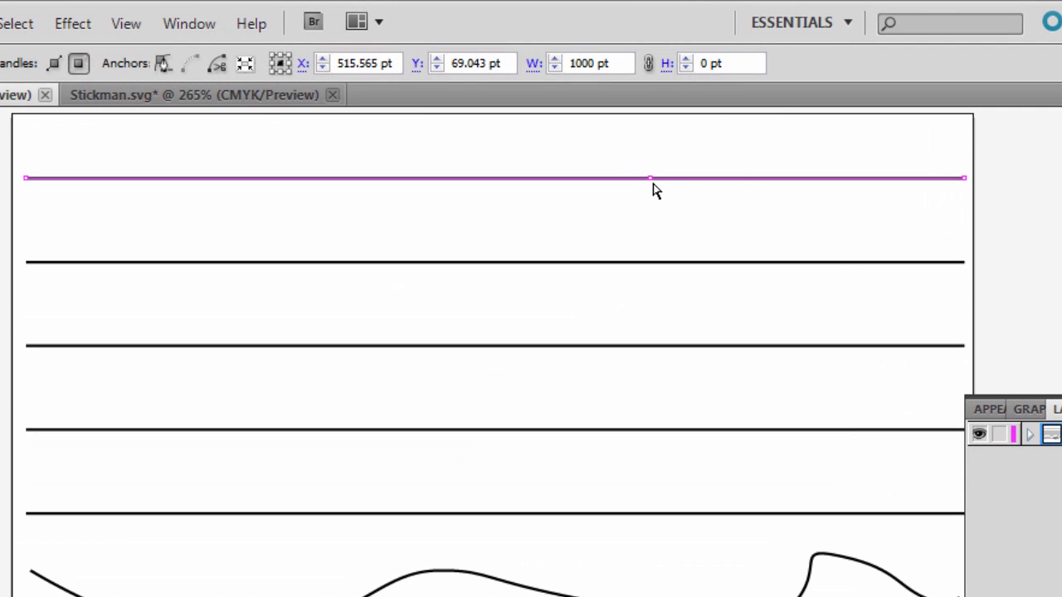
pyautogui.click(652, 185)
pyautogui.moveTo(652, 184); pyautogui.dragTo(619, 264)
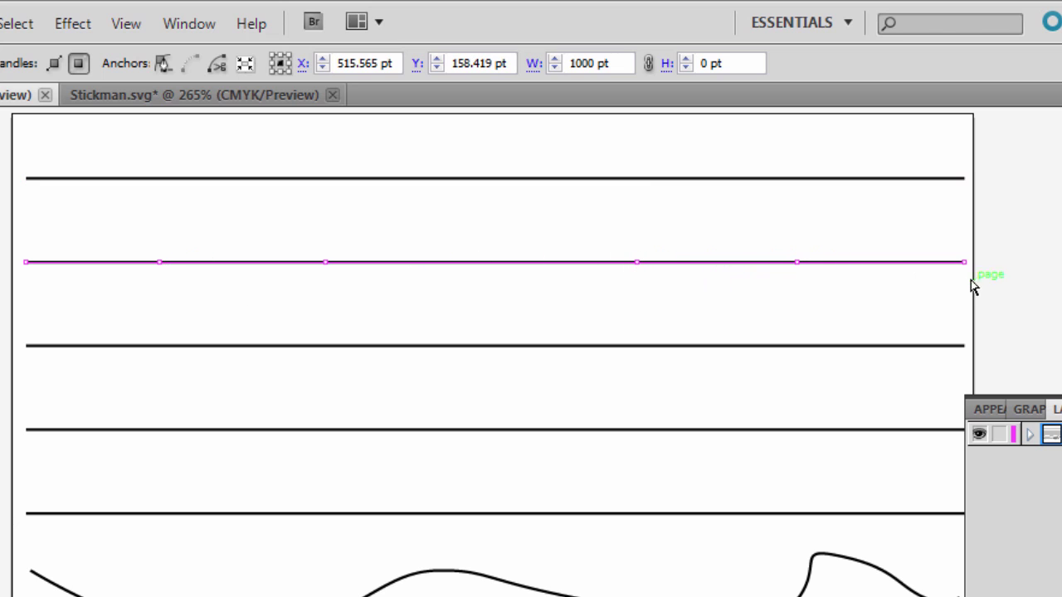
pyautogui.click(567, 349)
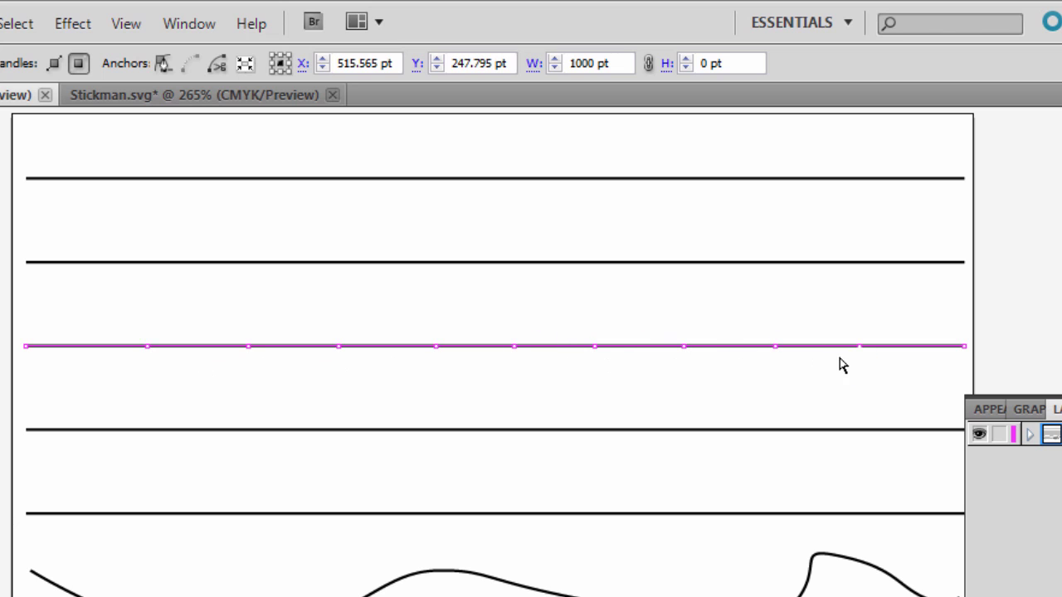
pyautogui.click(429, 432)
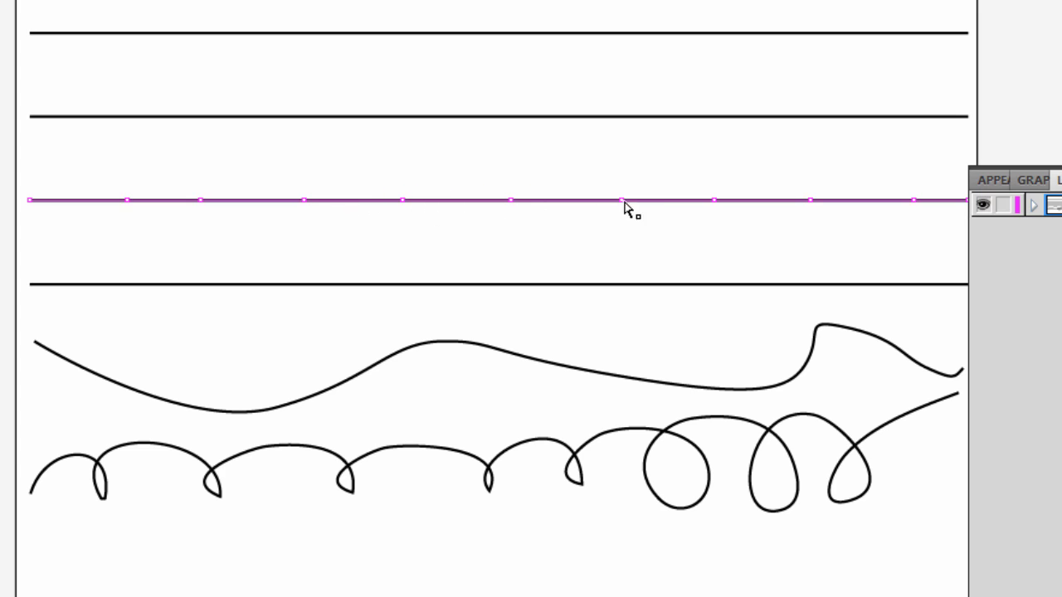
# Drag the wavy curve's hump anchor and handles into a flatter crest, then select the loop path
pyautogui.click(406, 283)
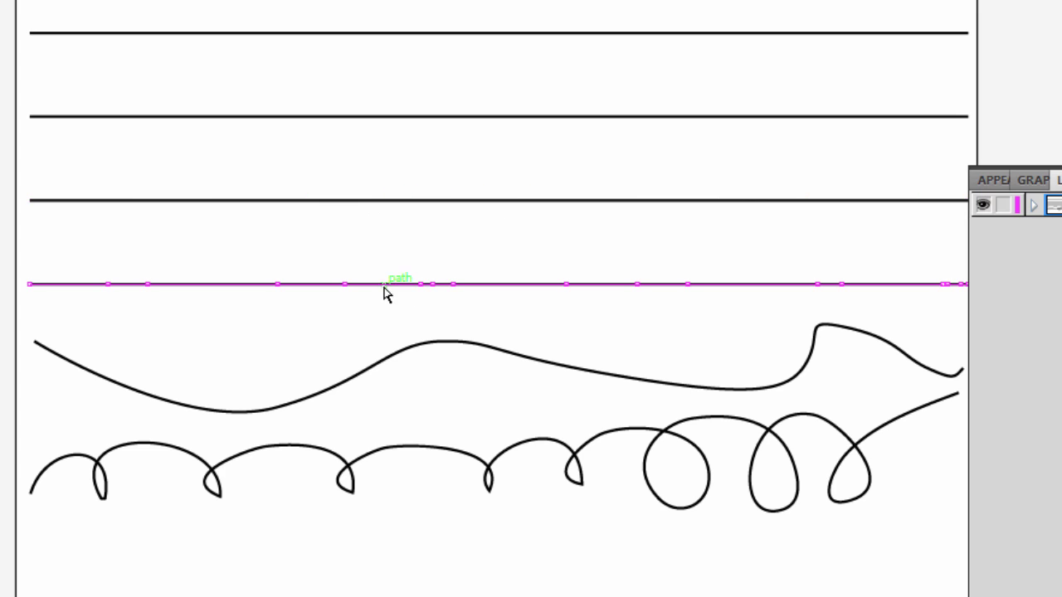
pyautogui.click(480, 347)
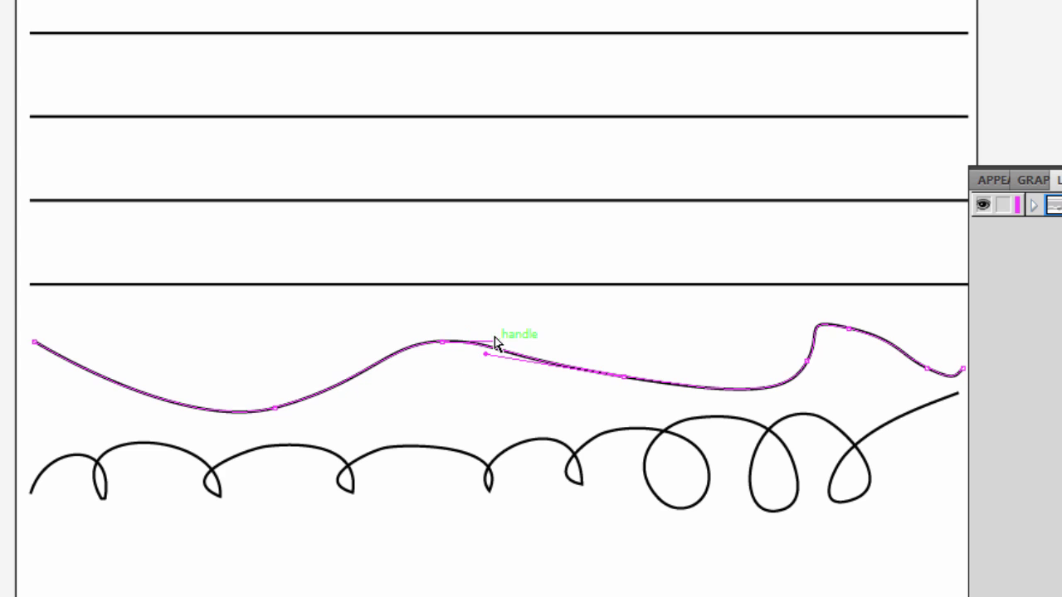
pyautogui.moveTo(497, 340); pyautogui.dragTo(569, 340)
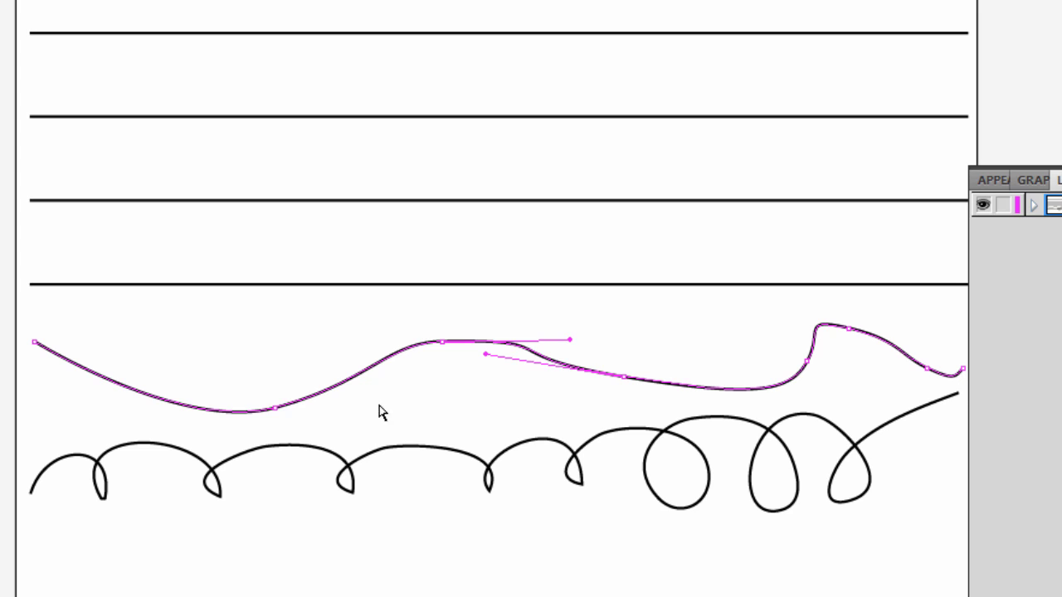
pyautogui.click(272, 412)
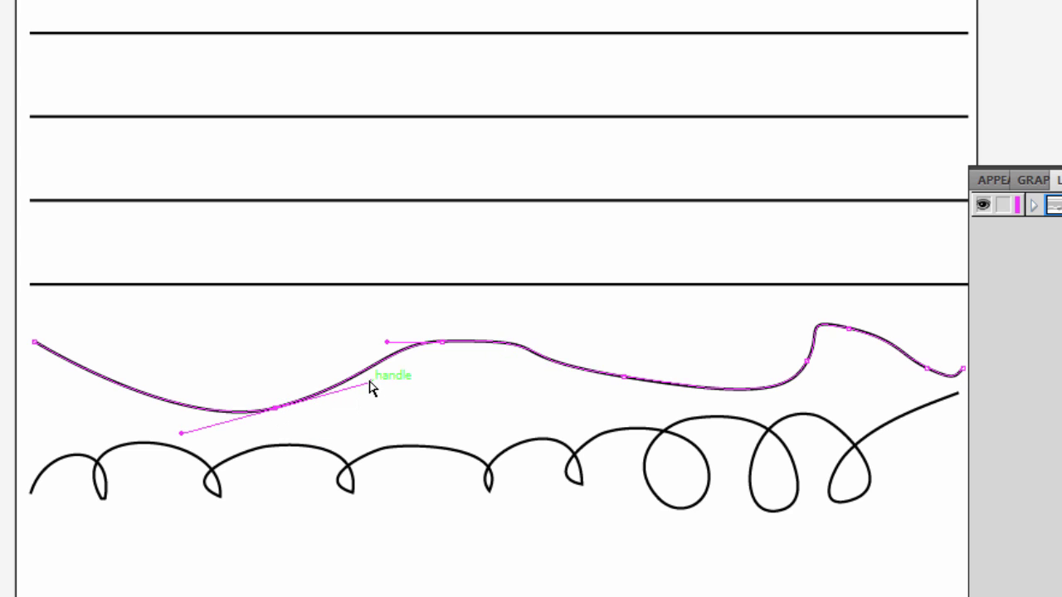
pyautogui.moveTo(373, 382); pyautogui.dragTo(392, 398)
pyautogui.moveTo(443, 342); pyautogui.dragTo(527, 363)
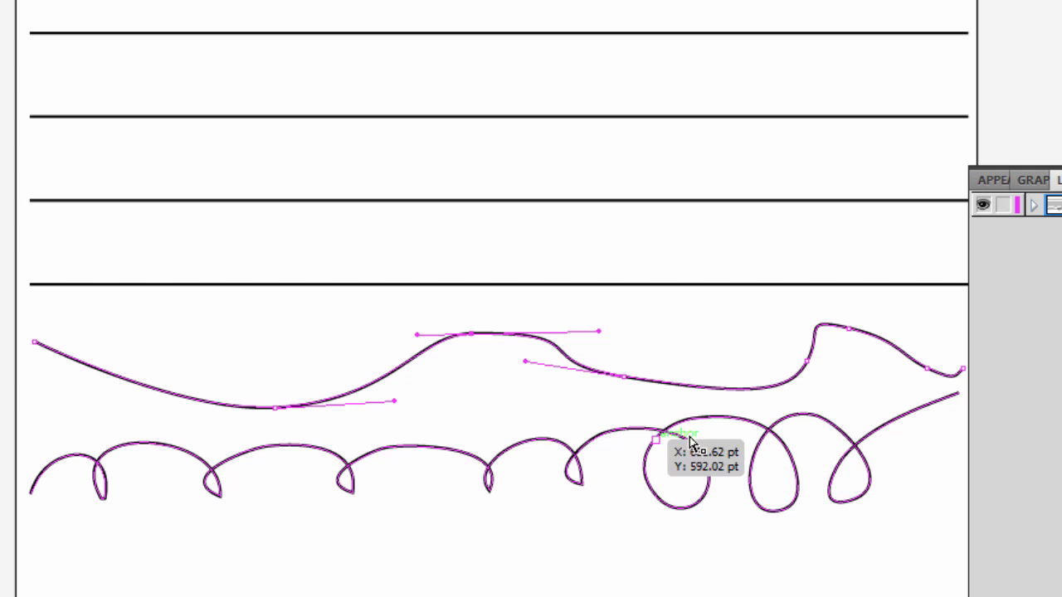
pyautogui.click(710, 421)
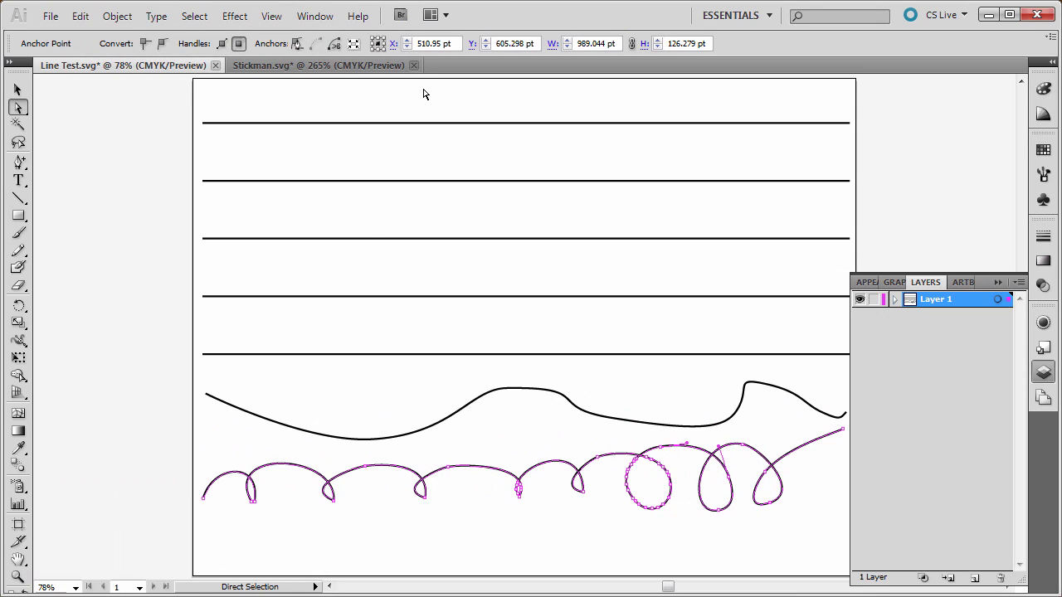
# Create a new blank document and draw a circle with the Ellipse Tool
pyautogui.hotkey('ctrl', 'alt', 'n')
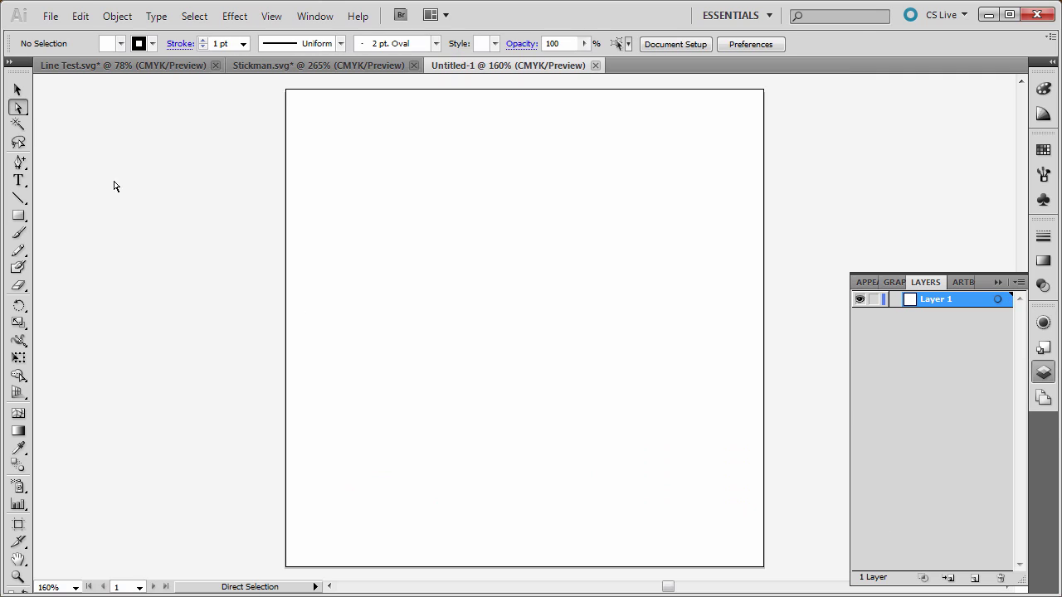
pyautogui.moveTo(18, 215); pyautogui.dragTo(48, 253)
pyautogui.moveTo(465, 181); pyautogui.dragTo(605, 338)
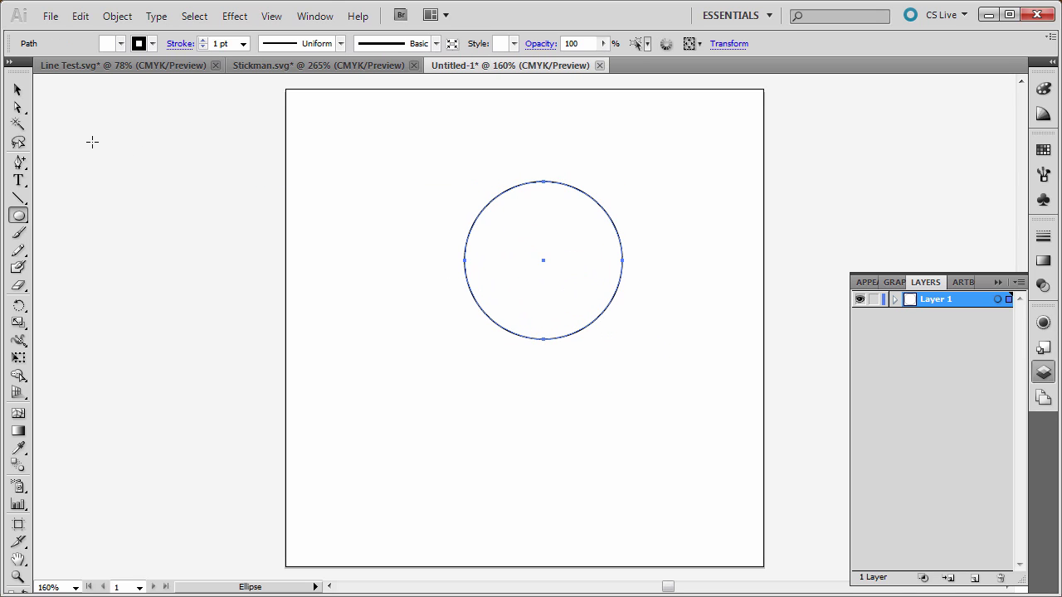
# Add four anchor points along the circle's upper-left and left arcs
pyautogui.click(18, 162)
pyautogui.click(484, 208)
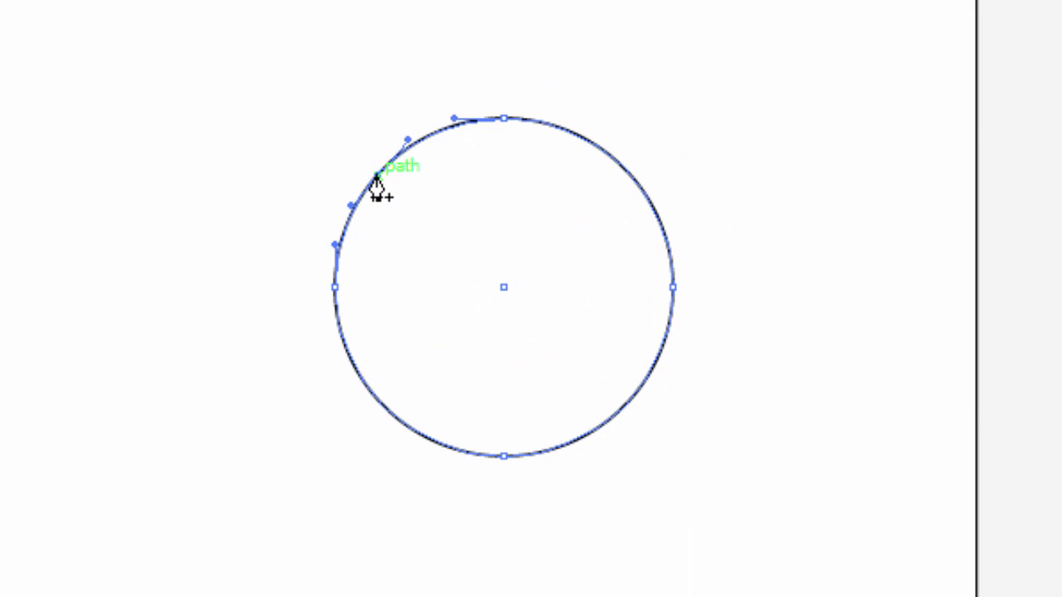
pyautogui.click(377, 175)
pyautogui.click(637, 176)
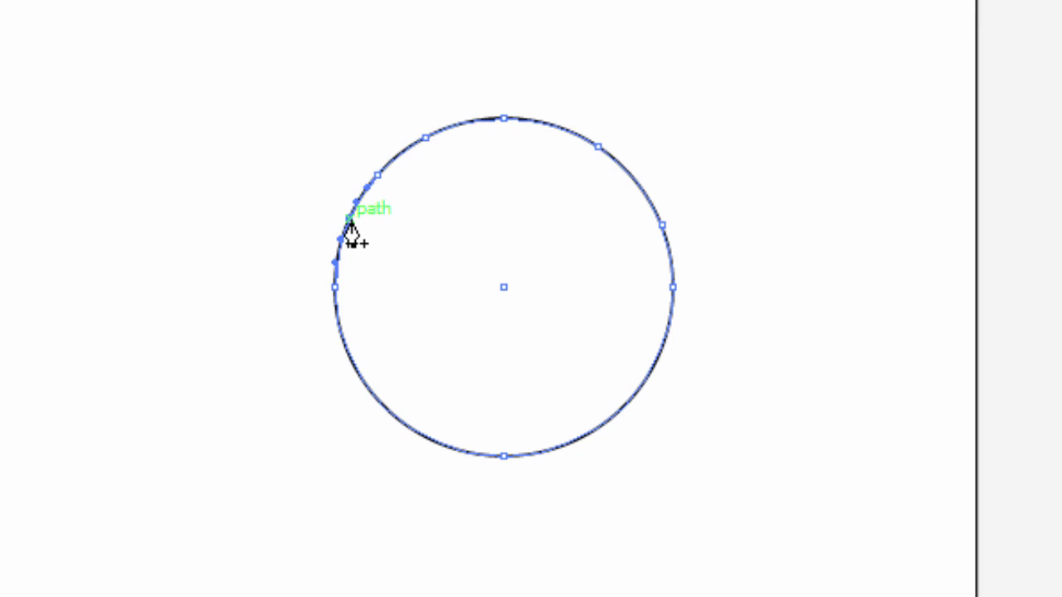
pyautogui.click(349, 218)
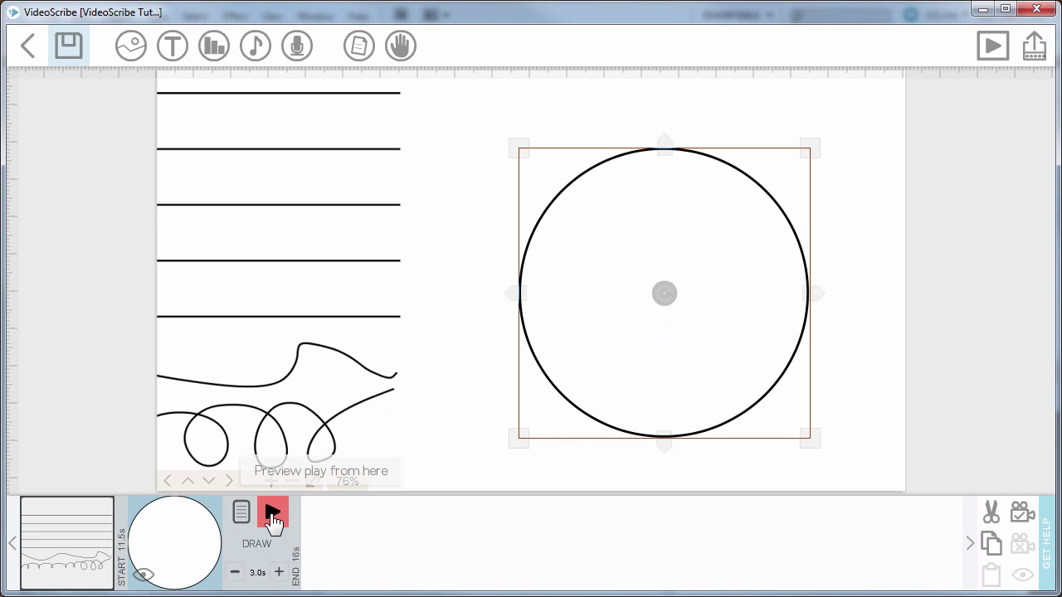
# Play the circle's drawing preview in VideoScribe, then stop it
pyautogui.click(273, 514)
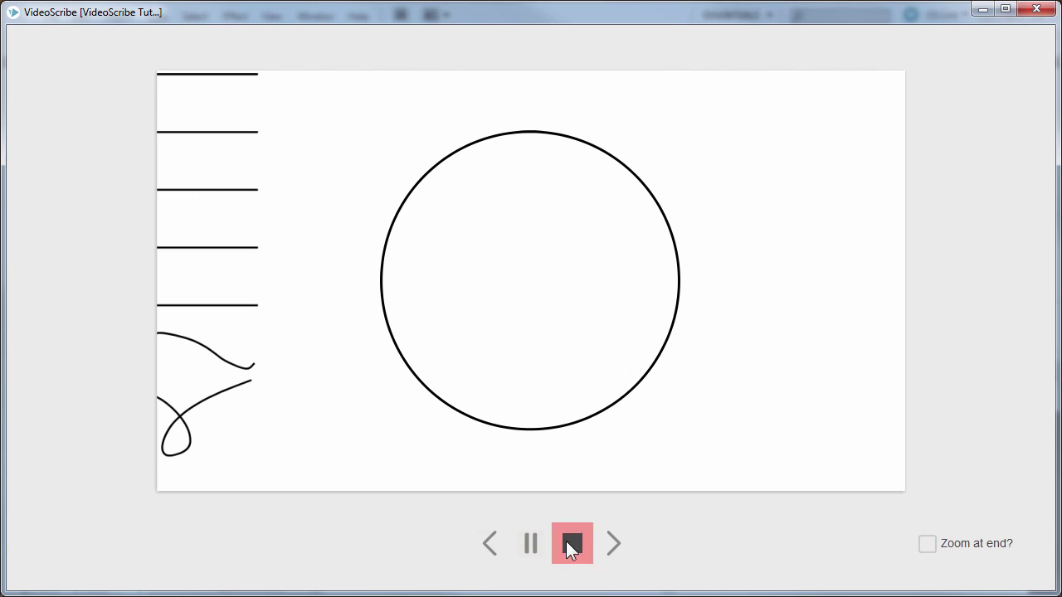
pyautogui.click(570, 543)
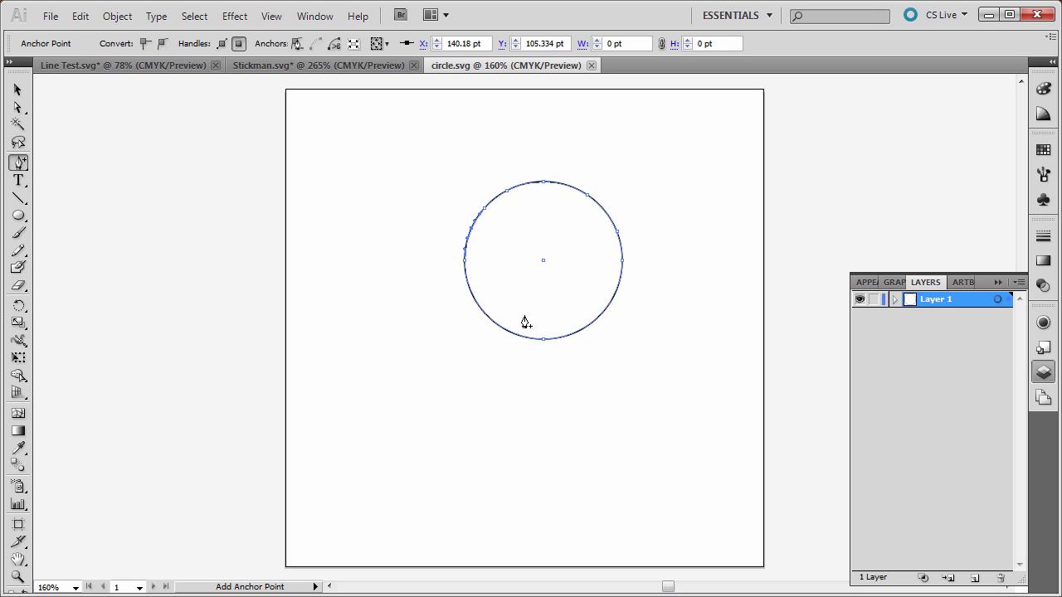
# Zoom in on the circle and set Layer 1's colour to Magenta
pyautogui.hotkey('ctrl', '+')
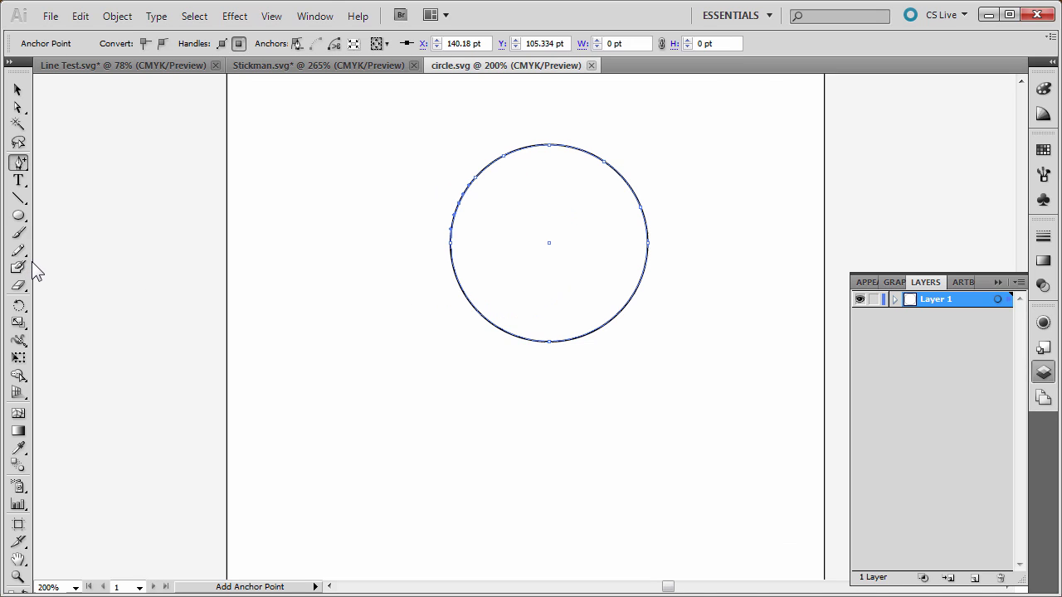
pyautogui.hotkey('ctrl', '+')
pyautogui.scroll(4, 113, 261)
pyautogui.hscroll(2, 113, 261)
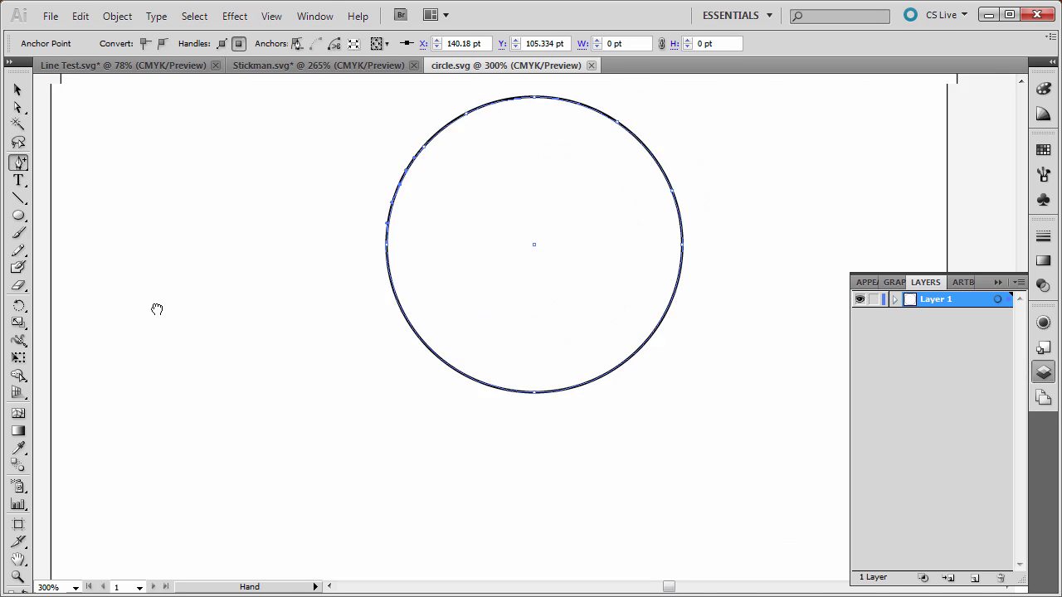
pyautogui.doubleClick(947, 302)
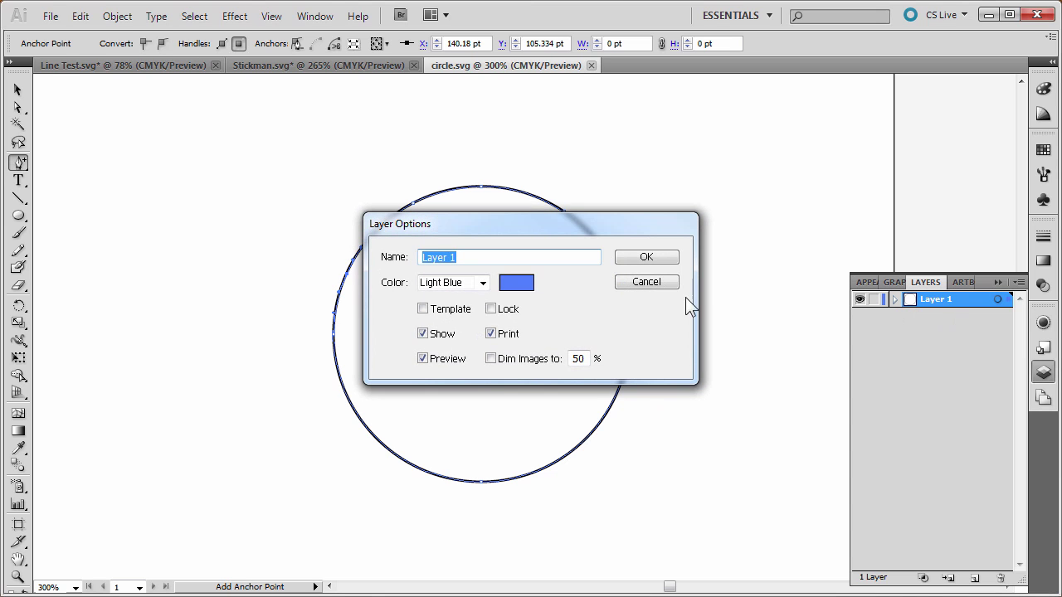
pyautogui.click(482, 283)
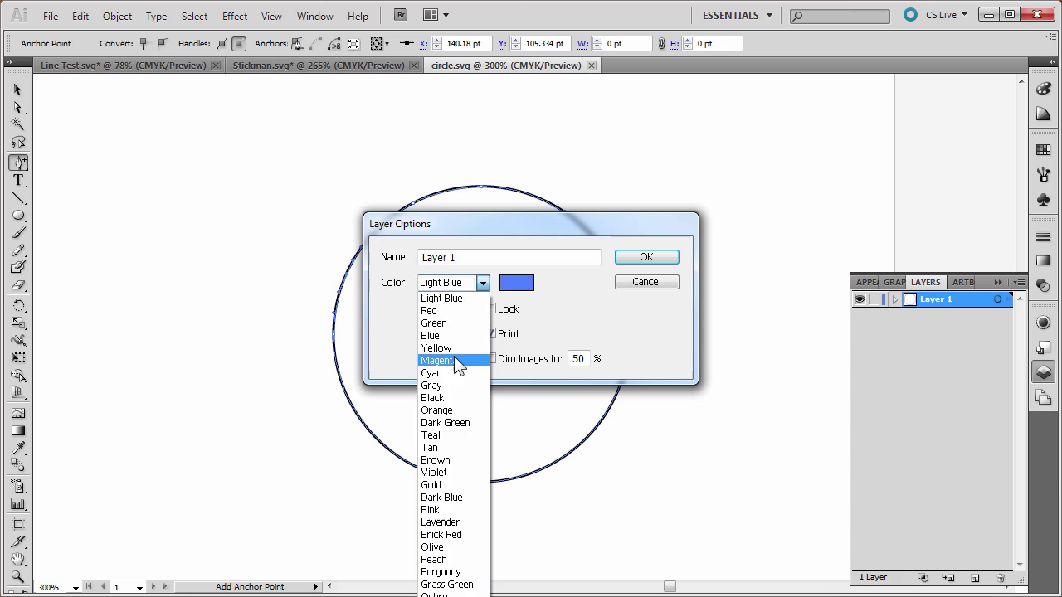
pyautogui.click(454, 358)
pyautogui.click(641, 259)
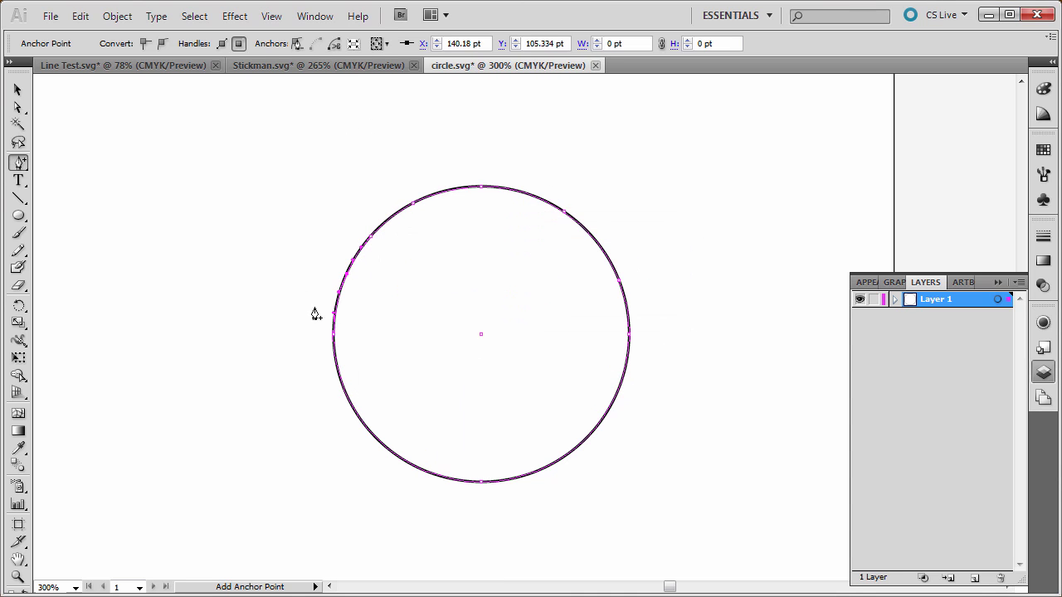
# Add a run of anchor points down the circle's lower-left edge and along its bottom
pyautogui.click(342, 386)
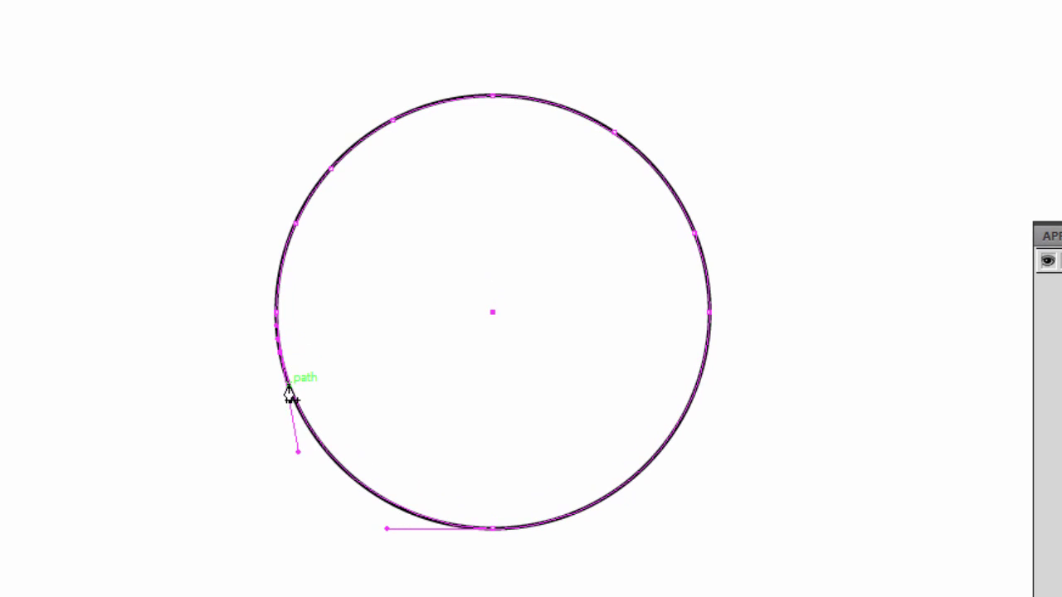
pyautogui.click(297, 408)
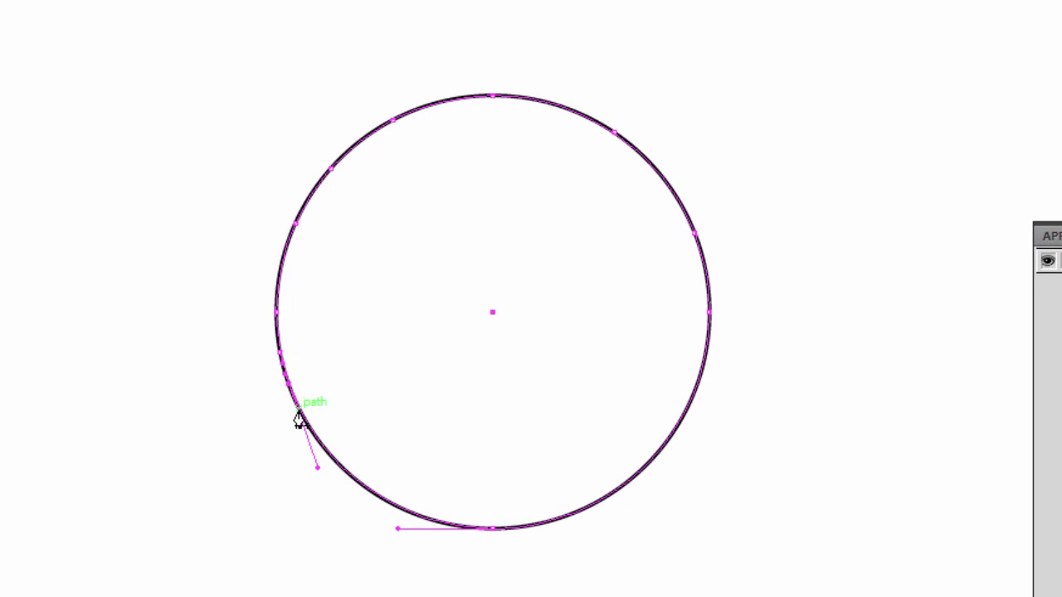
pyautogui.click(304, 418)
pyautogui.click(310, 428)
pyautogui.click(316, 437)
pyautogui.click(334, 459)
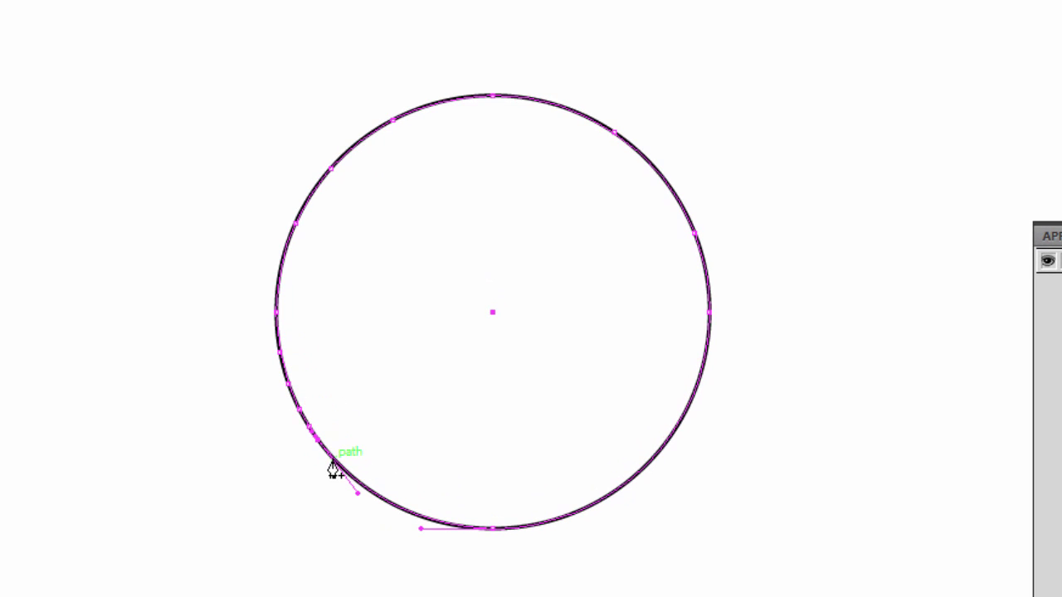
pyautogui.click(362, 482)
pyautogui.click(380, 499)
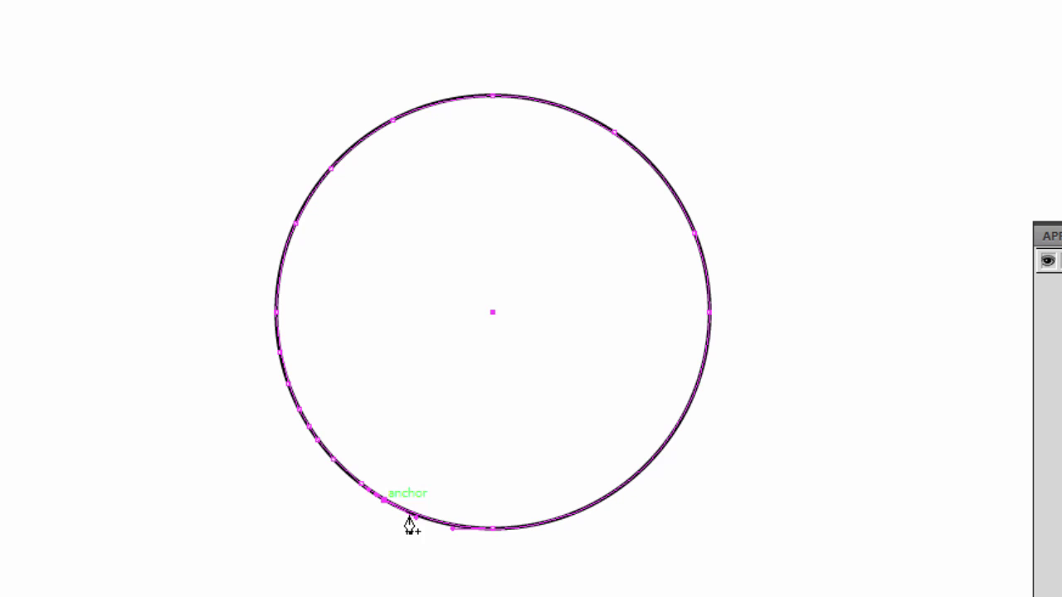
pyautogui.click(415, 515)
pyautogui.click(581, 338)
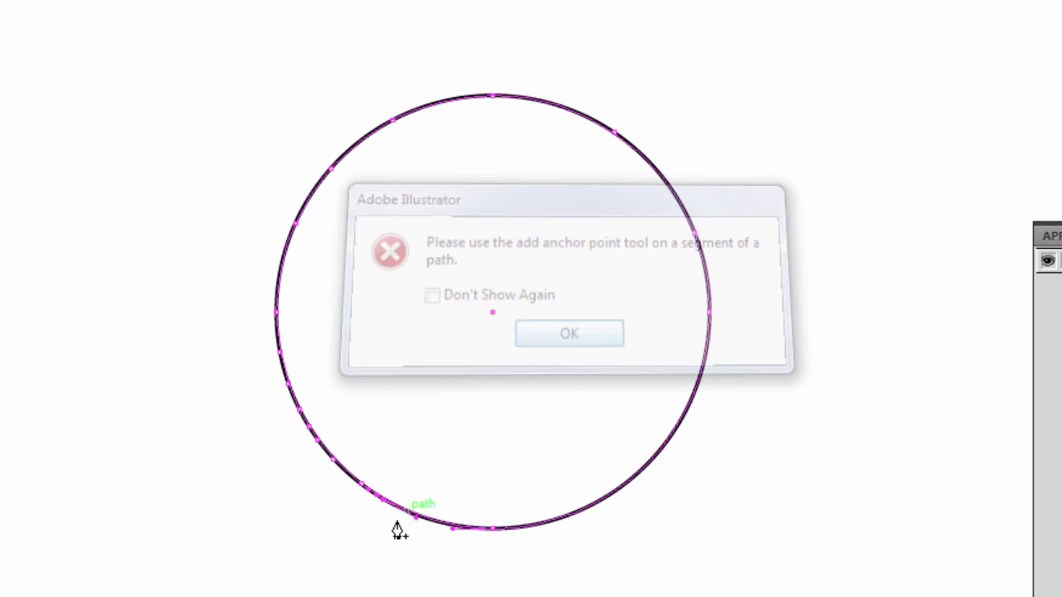
pyautogui.click(513, 529)
# Add seven closely spaced anchor points along the circle's lower-right edge
pyautogui.hotkey('ctrl', '-')
pyautogui.hotkey('ctrl', '+')
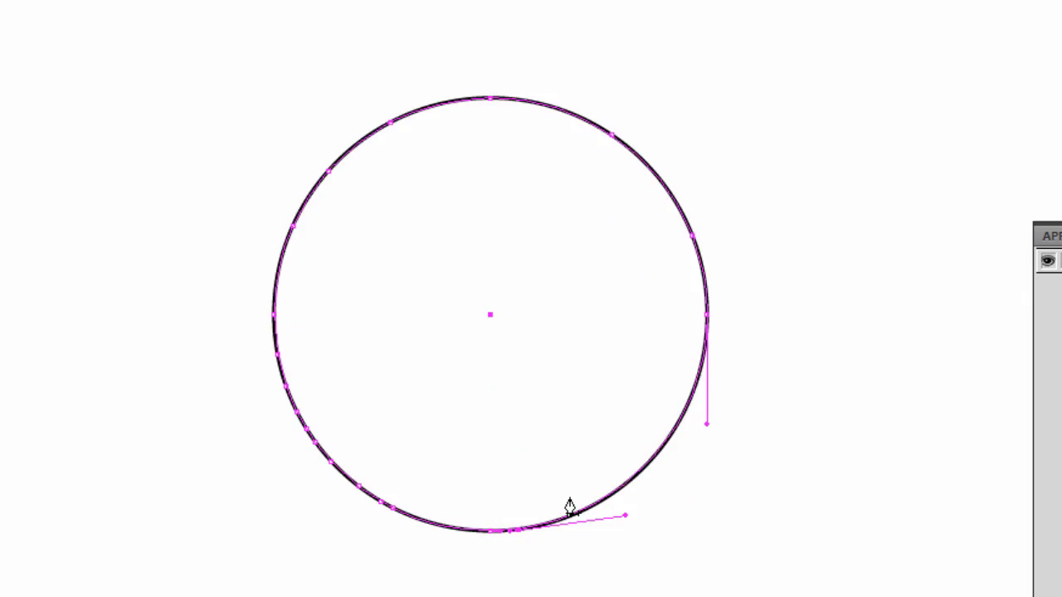
pyautogui.hotkey('ctrl', '+')
pyautogui.moveTo(572, 491); pyautogui.dragTo(485, 98)
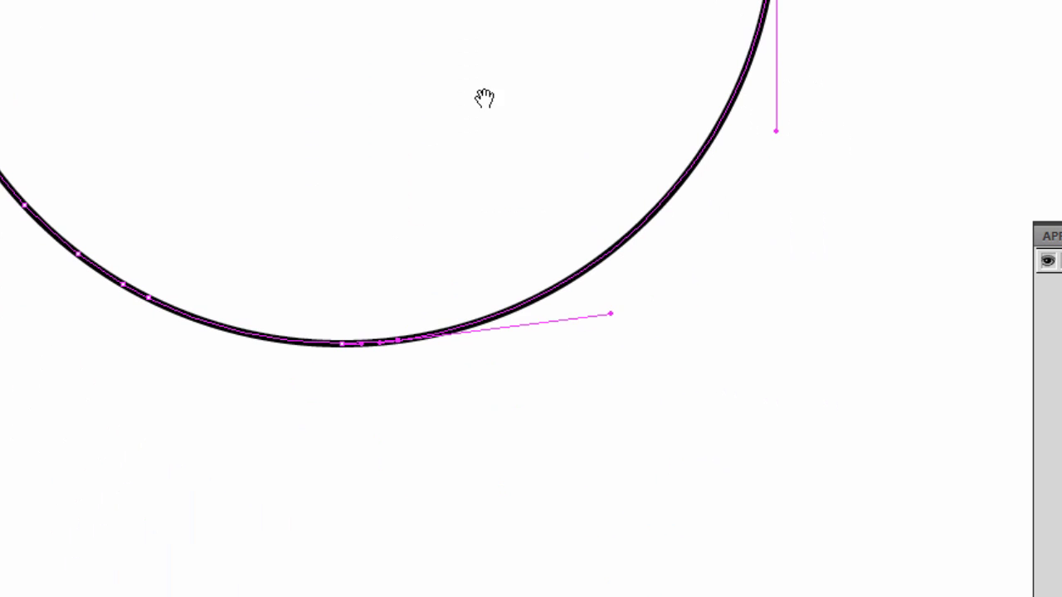
pyautogui.click(449, 333)
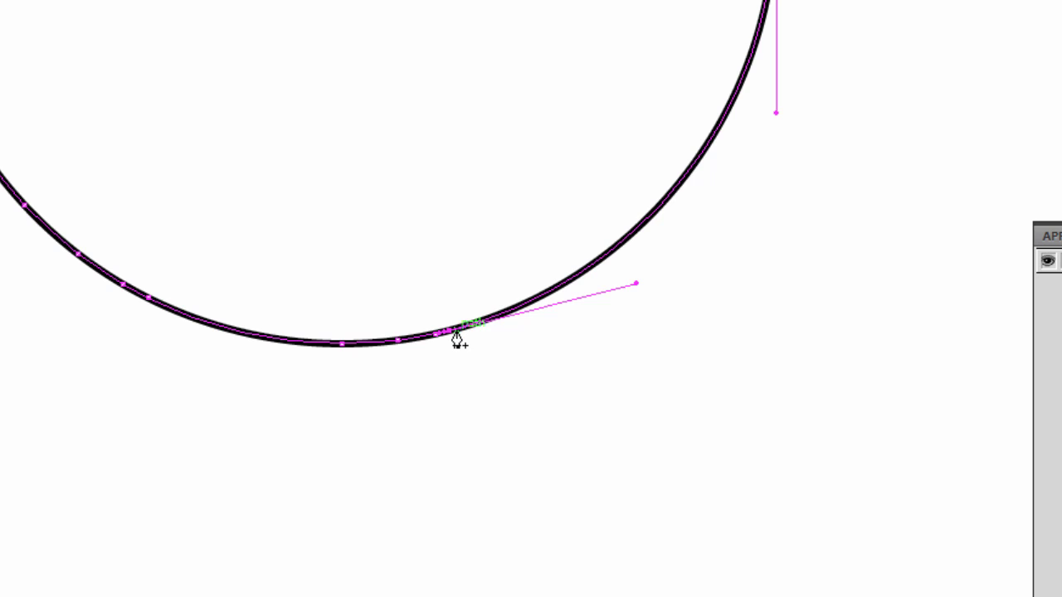
pyautogui.click(466, 330)
pyautogui.click(481, 325)
pyautogui.click(498, 320)
pyautogui.click(503, 316)
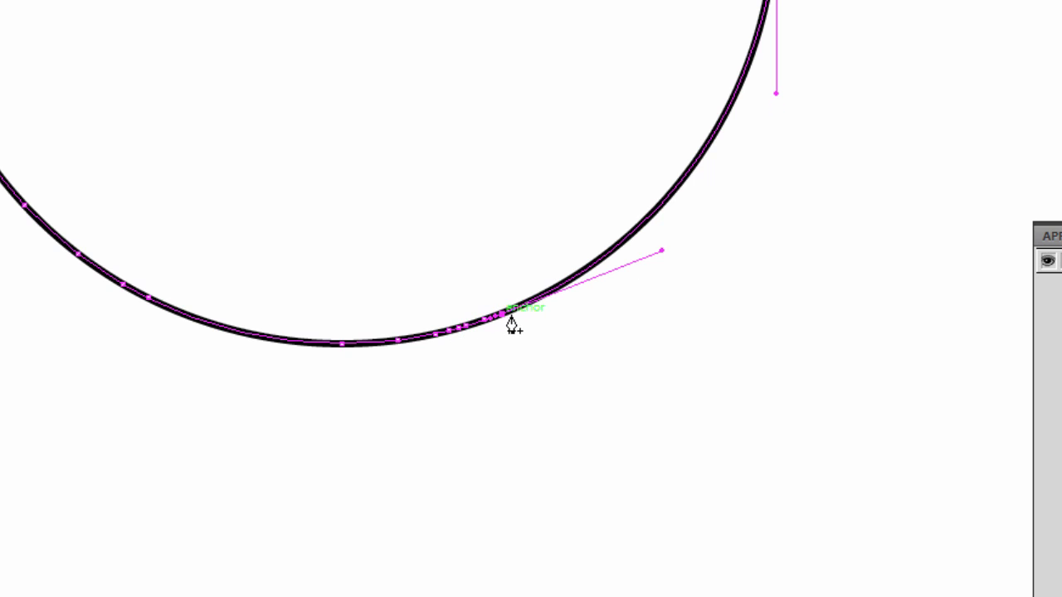
pyautogui.click(514, 310)
pyautogui.click(524, 307)
# Add five more anchor points up the circle's right edge
pyautogui.click(640, 228)
pyautogui.click(669, 194)
pyautogui.click(699, 162)
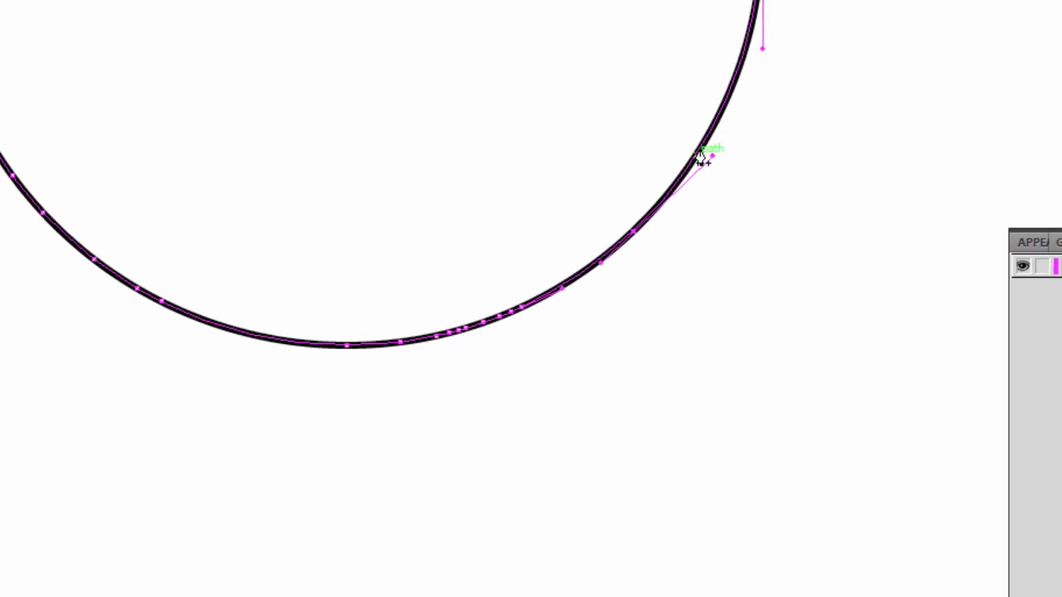
pyautogui.click(720, 123)
pyautogui.click(751, 64)
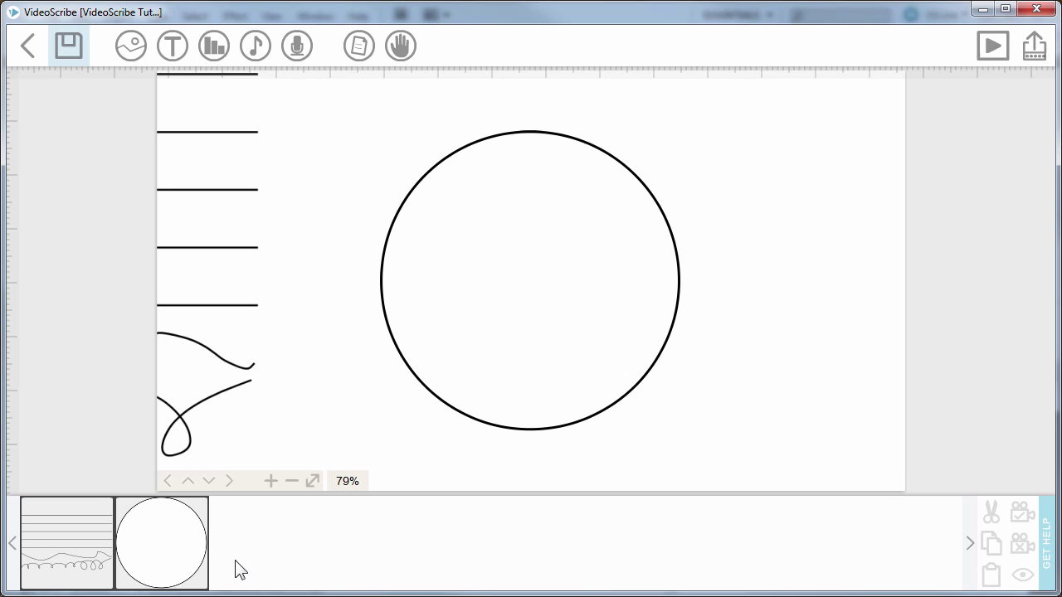
# Preview the updated circle's 6.0s drawing animation in VideoScribe
pyautogui.click(203, 541)
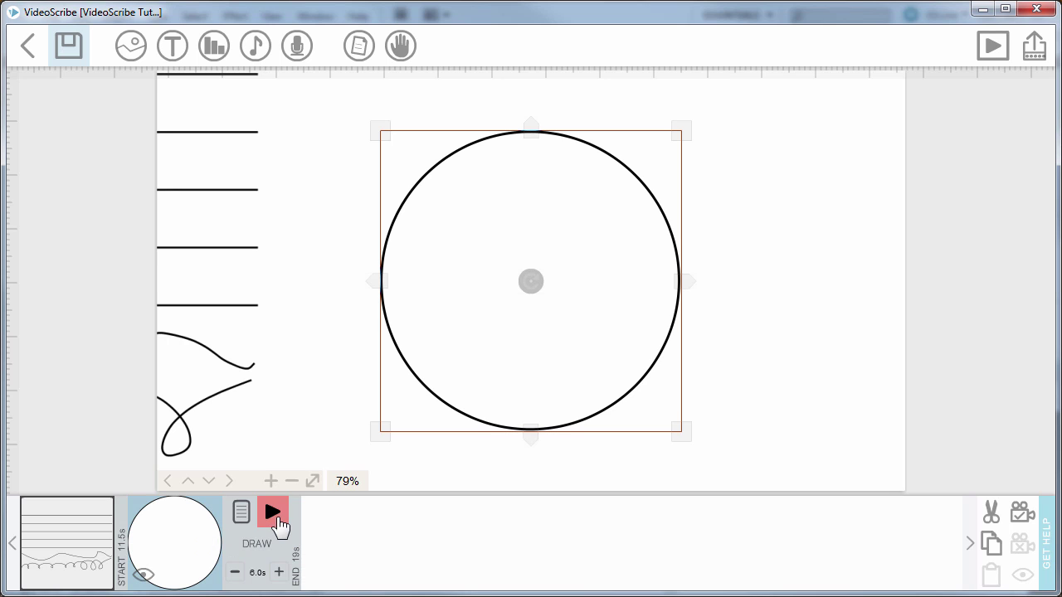
pyautogui.click(274, 513)
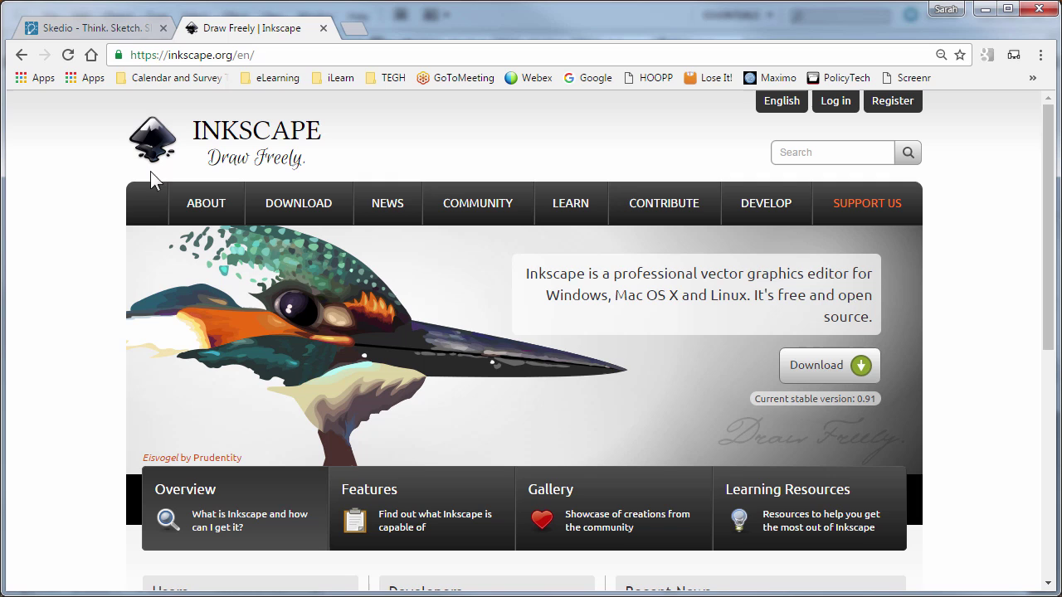
pyautogui.click(112, 30)
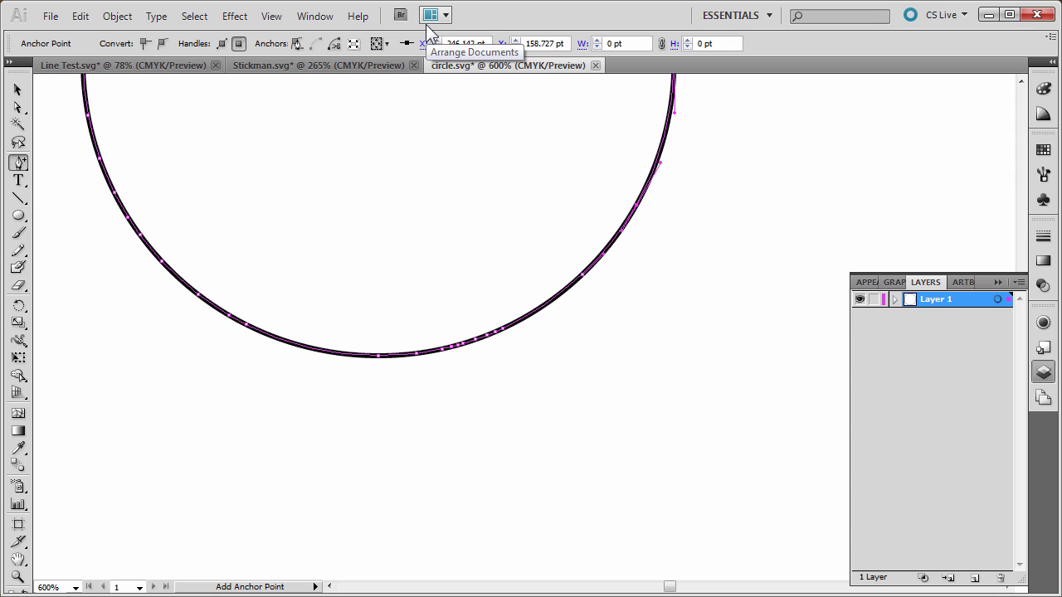
# Bring up the Stickman.svg document to see the figure's paths in Layers
pyautogui.click(251, 65)
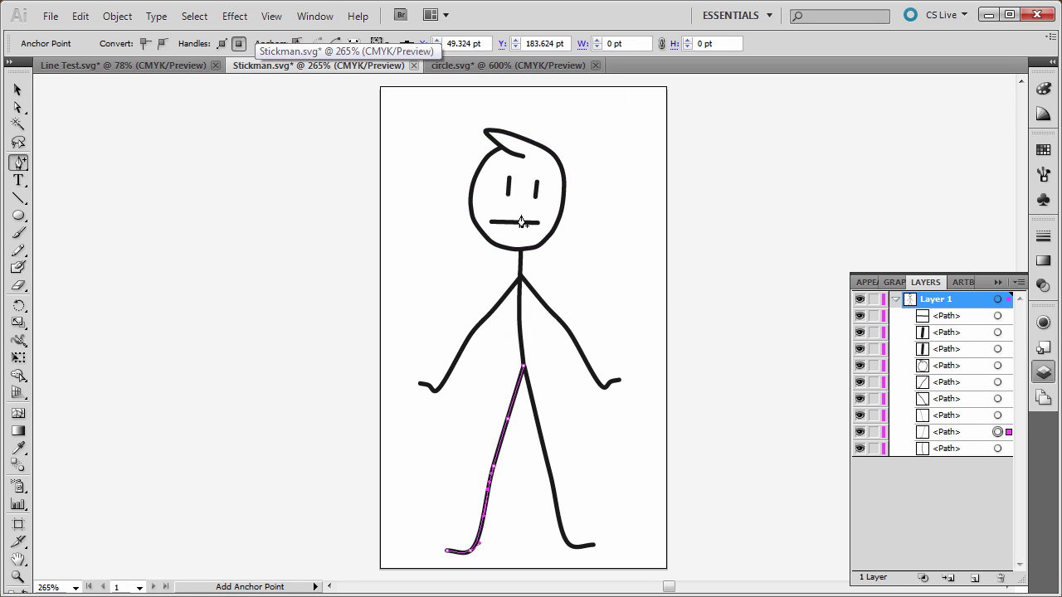